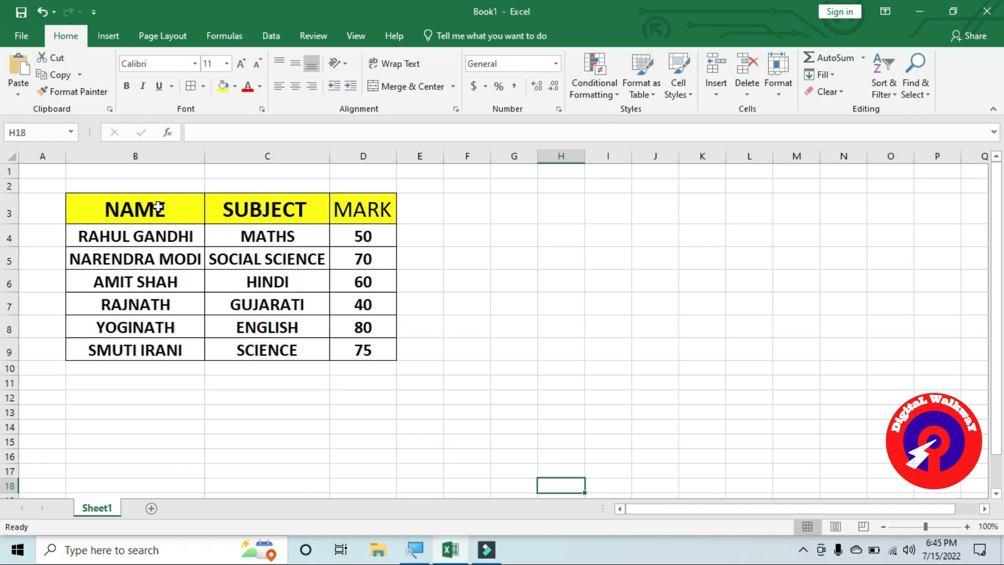
pyautogui.moveTo(157, 207); pyautogui.dragTo(170, 349)
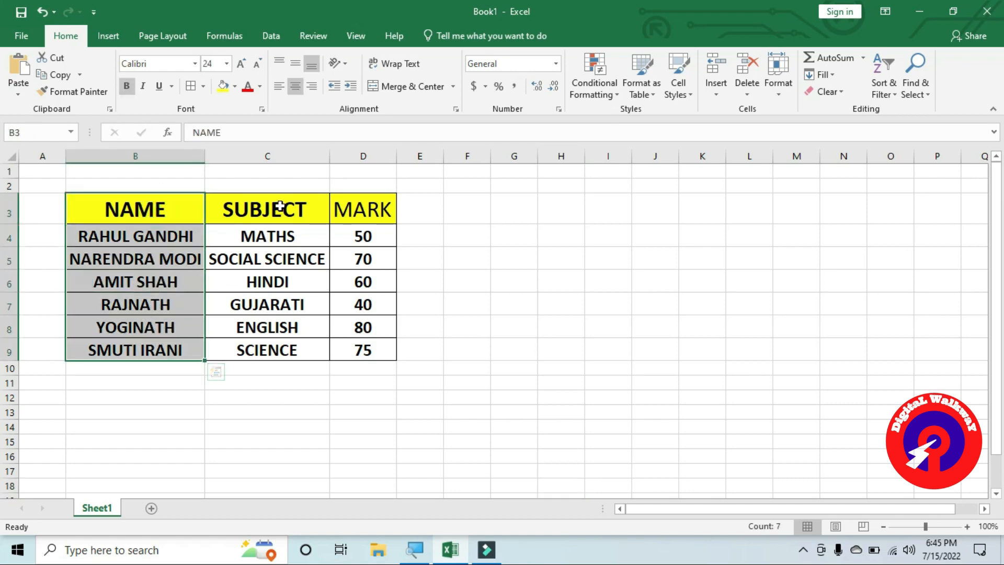
pyautogui.moveTo(280, 206); pyautogui.dragTo(256, 346)
pyautogui.moveTo(363, 209); pyautogui.dragTo(352, 351)
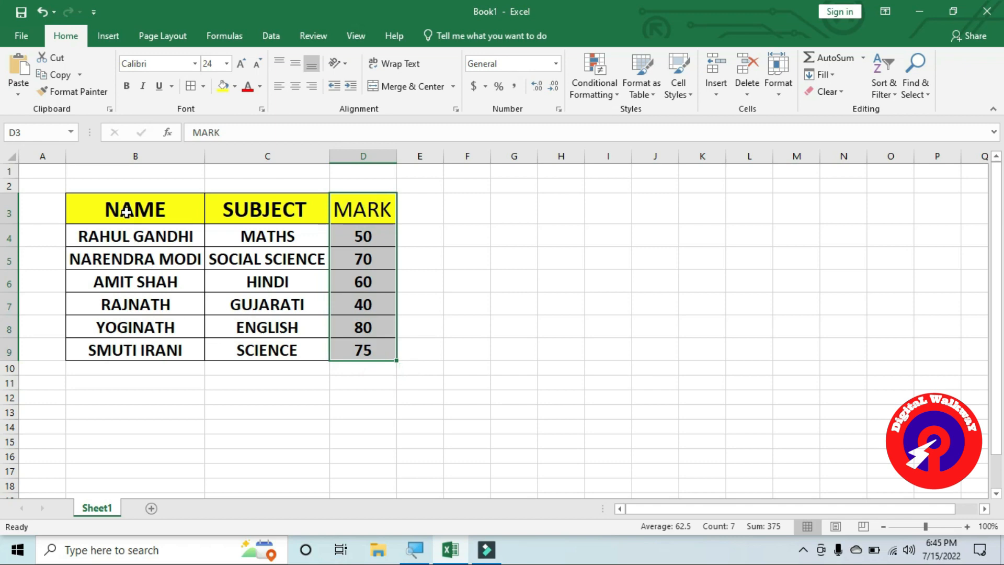
pyautogui.moveTo(126, 211); pyautogui.dragTo(361, 355)
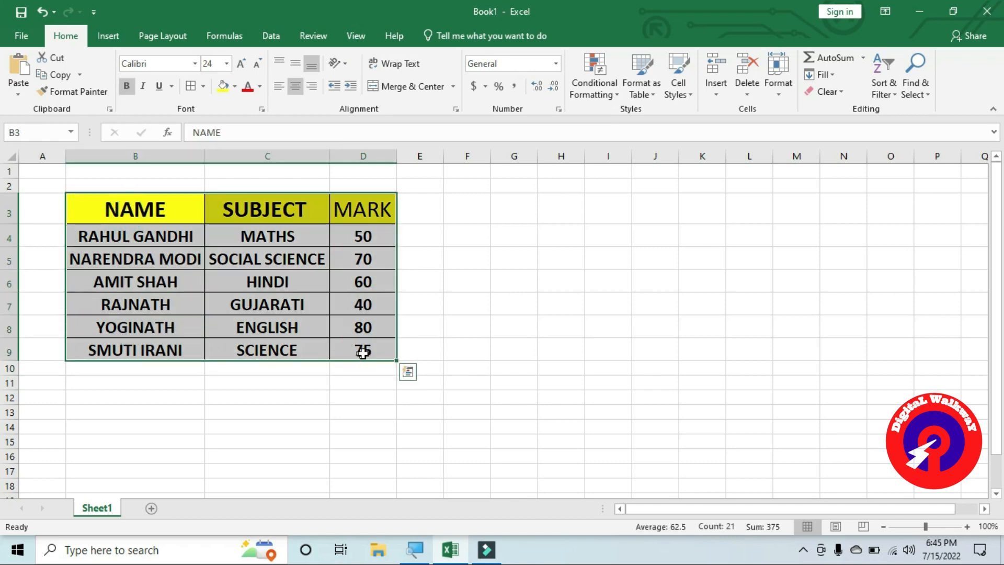
pyautogui.click(463, 343)
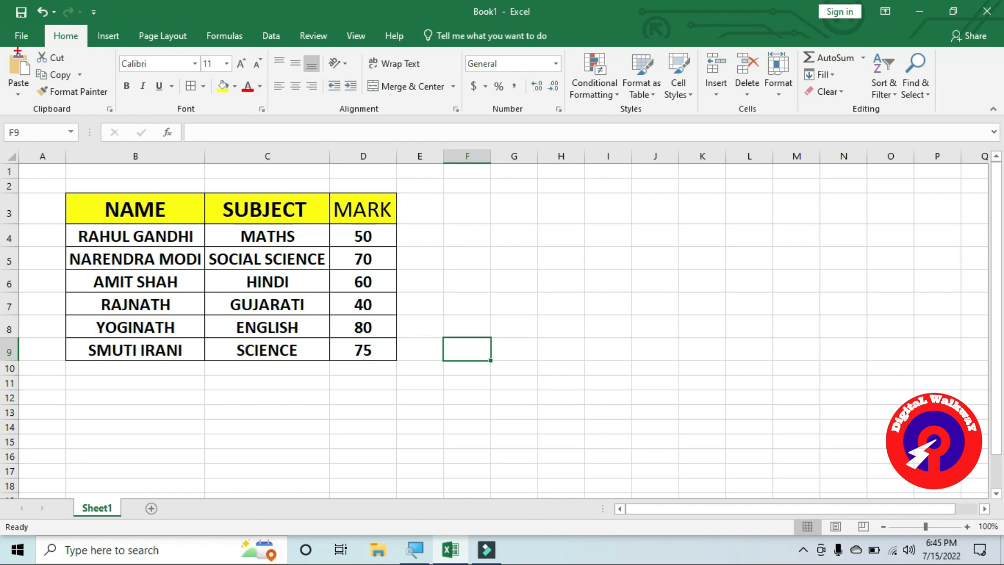
pyautogui.moveTo(10, 38)
pyautogui.mouseDown()
pyautogui.moveTo(42, 119)
pyautogui.moveTo(342, 140)
pyautogui.moveTo(739, 137)
pyautogui.moveTo(990, 121)
pyautogui.mouseUp()
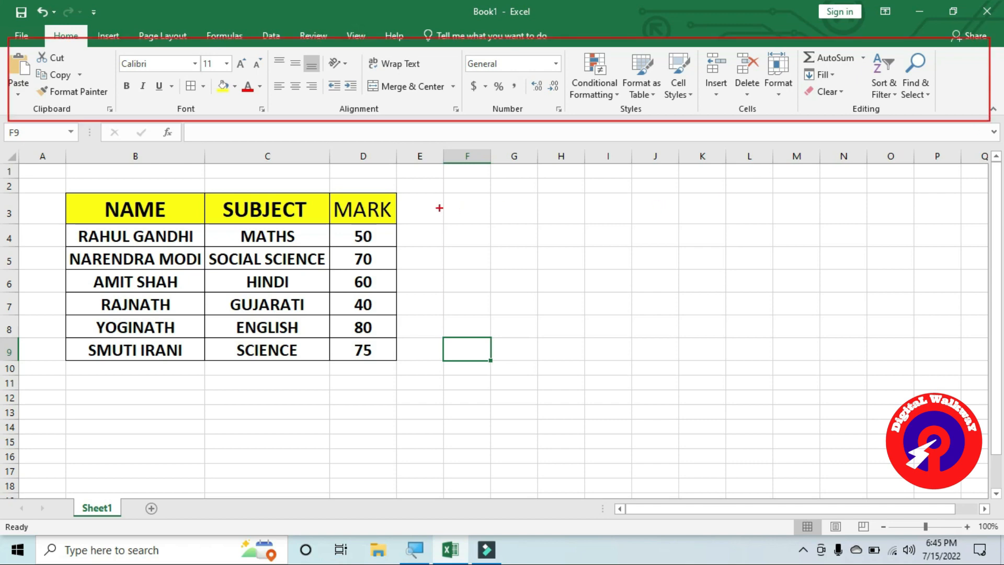
pyautogui.press('Escape')
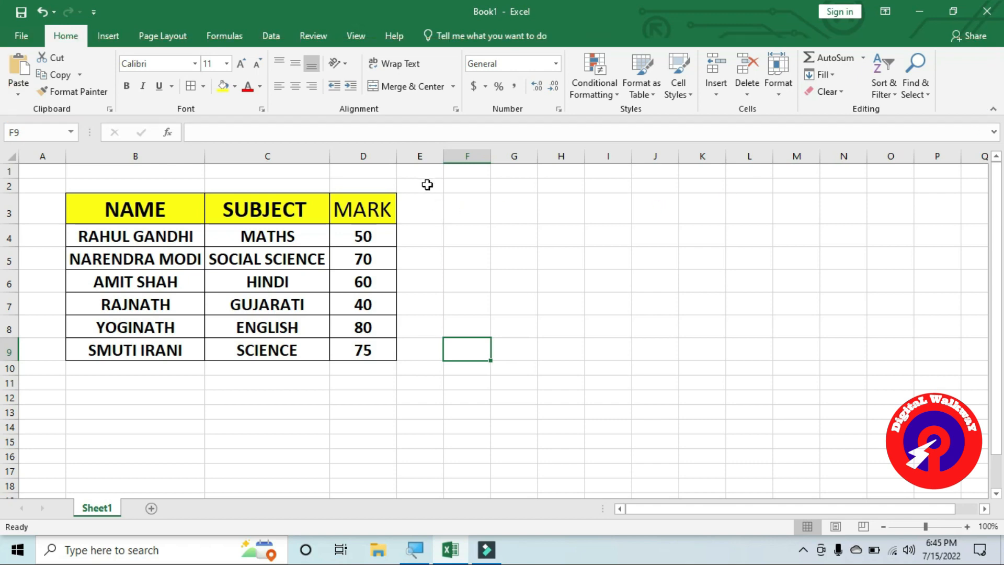
# Open the ribbon customization settings and list the commands not in the ribbon.
pyautogui.rightClick(444, 56)
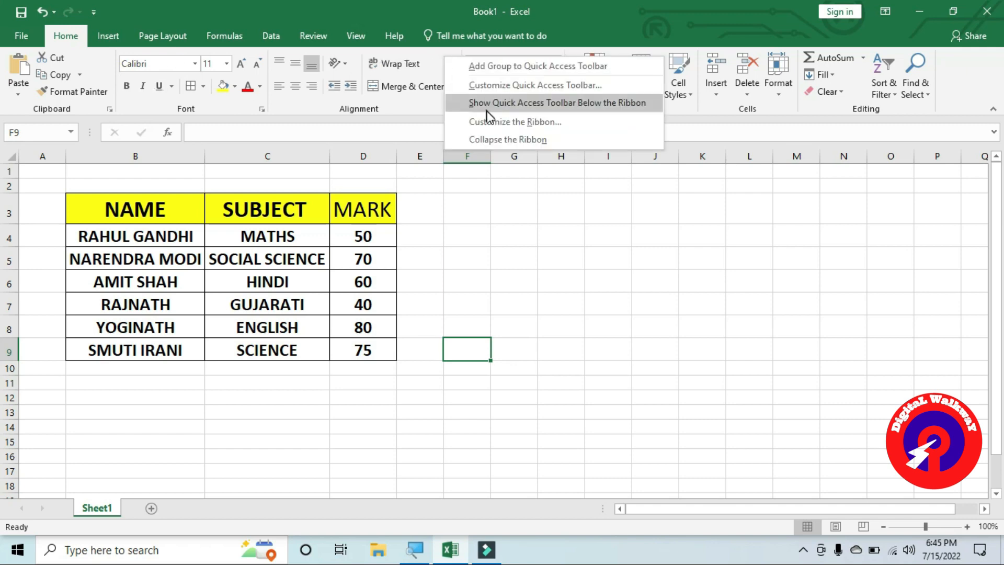
pyautogui.click(522, 122)
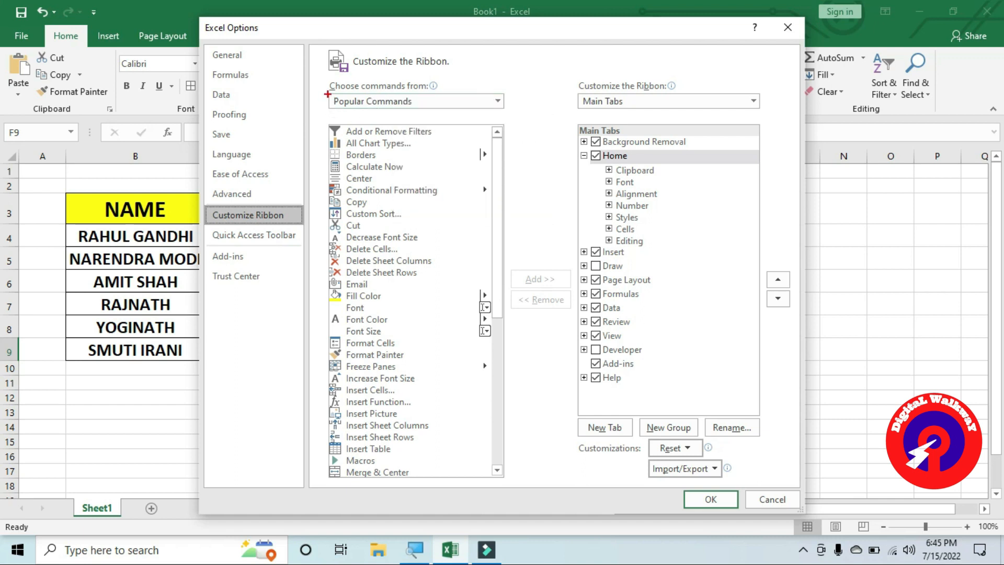
pyautogui.moveTo(318, 93); pyautogui.dragTo(520, 114)
pyautogui.click(497, 100)
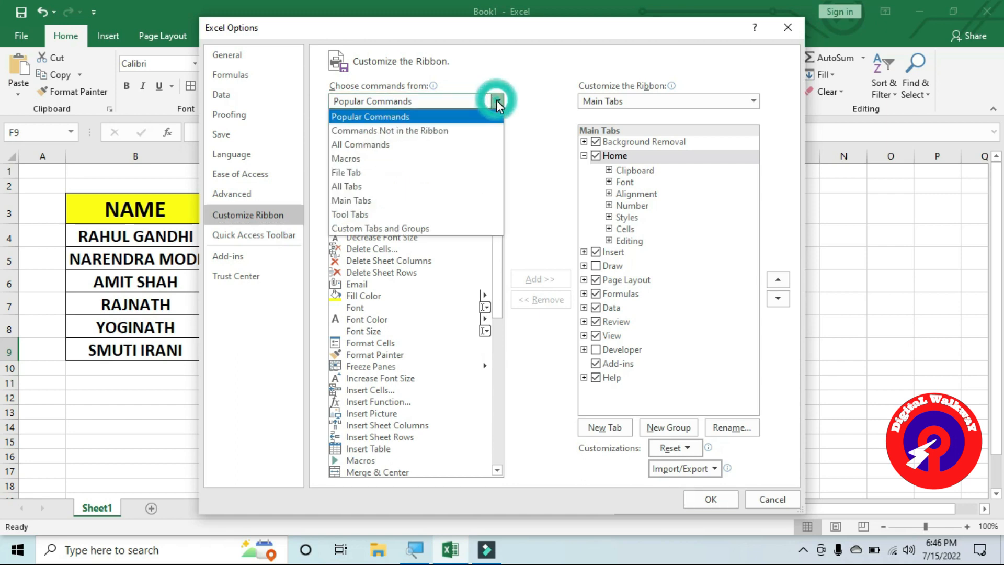
pyautogui.click(407, 132)
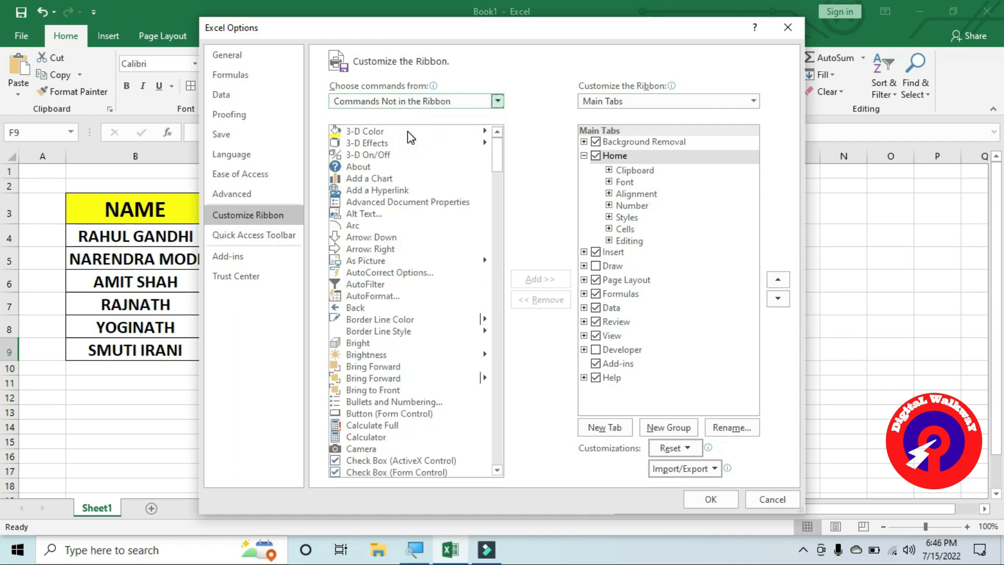
# Find and select the Camera command in the list of commands not in the ribbon.
pyautogui.scroll(-5, 405, 193)
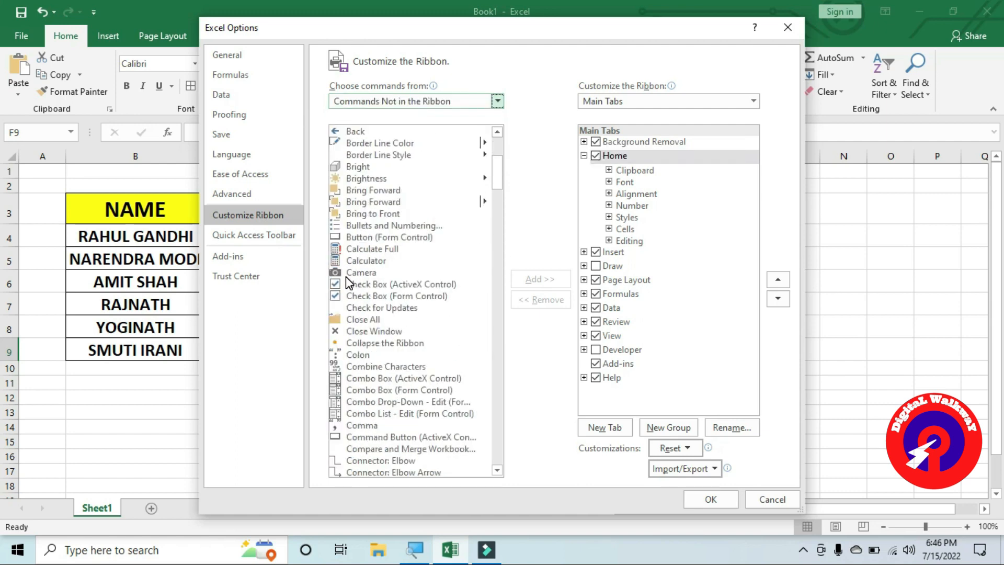
pyautogui.moveTo(321, 264); pyautogui.dragTo(420, 286)
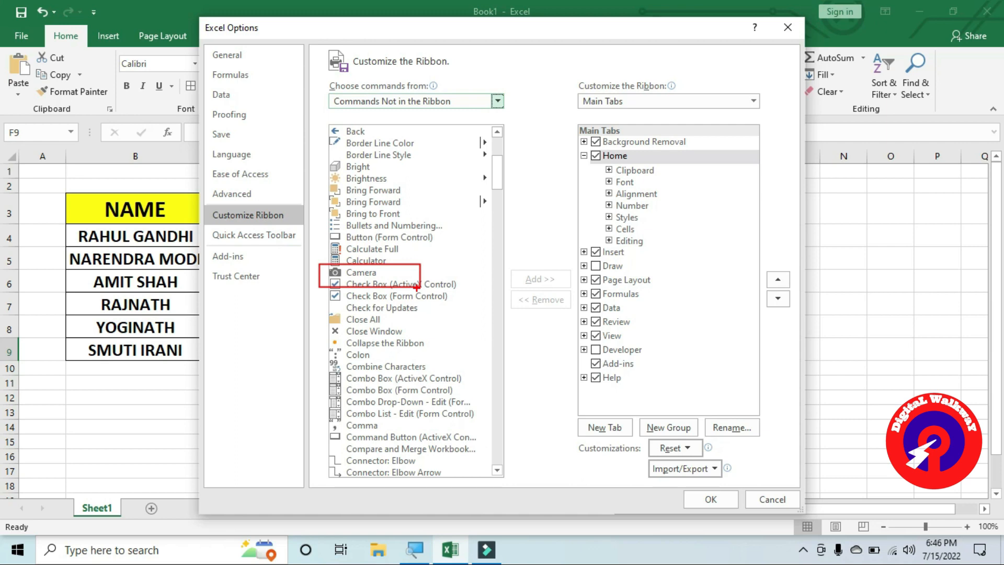
pyautogui.press('Escape')
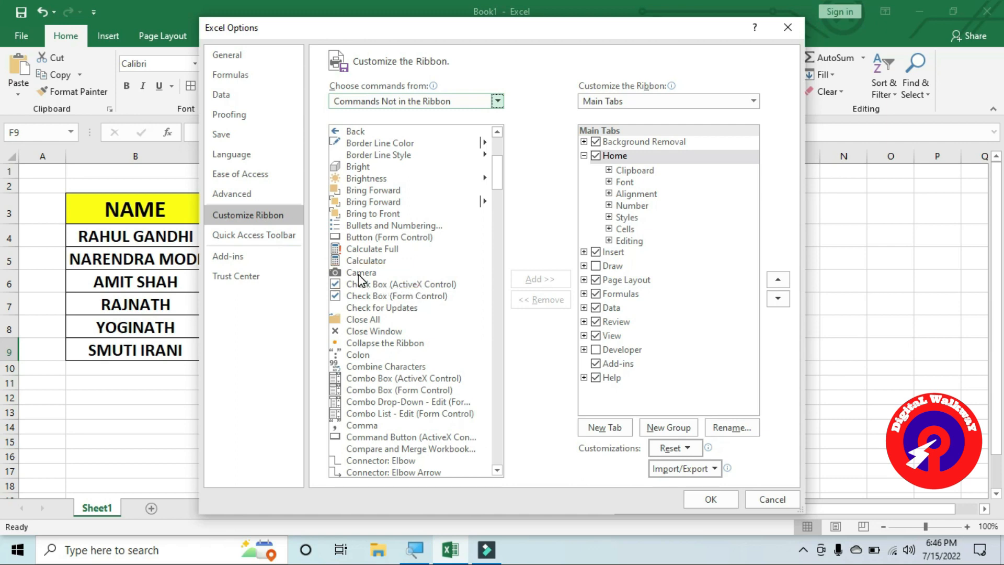
pyautogui.click(372, 273)
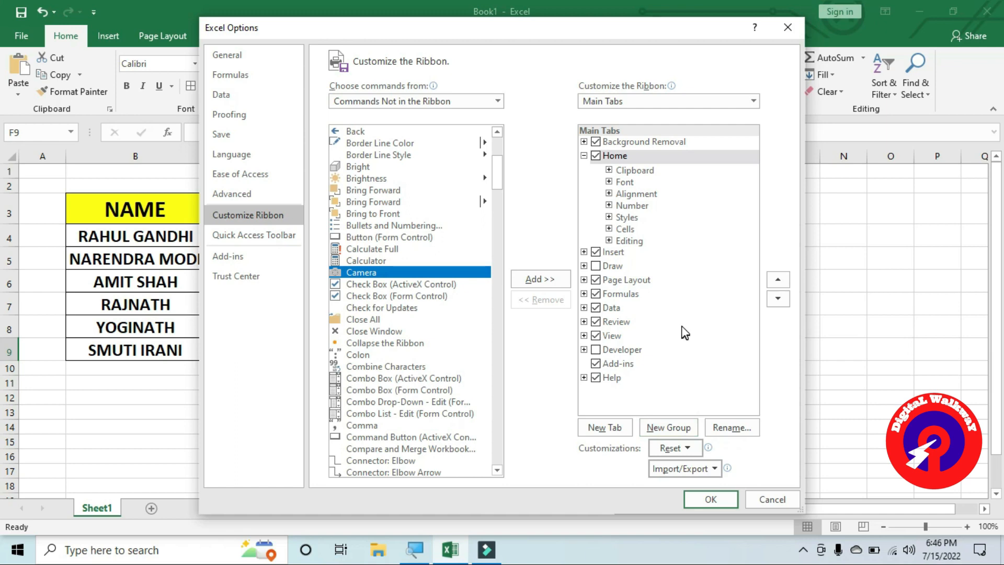
pyautogui.scroll(-1, 694, 329)
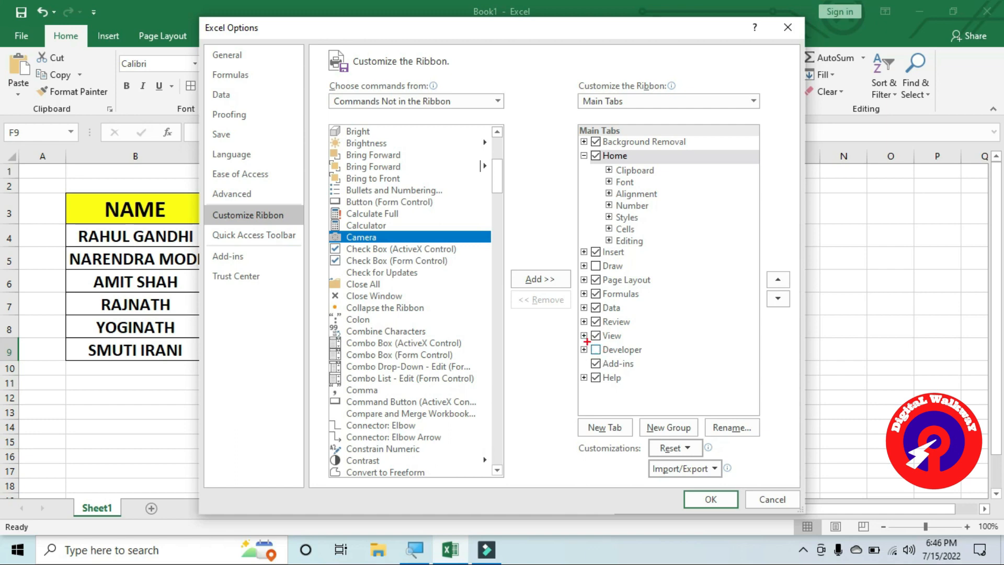
# Create a new custom group after the Macros group within the View ribbon tab.
pyautogui.moveTo(574, 322); pyautogui.dragTo(636, 346)
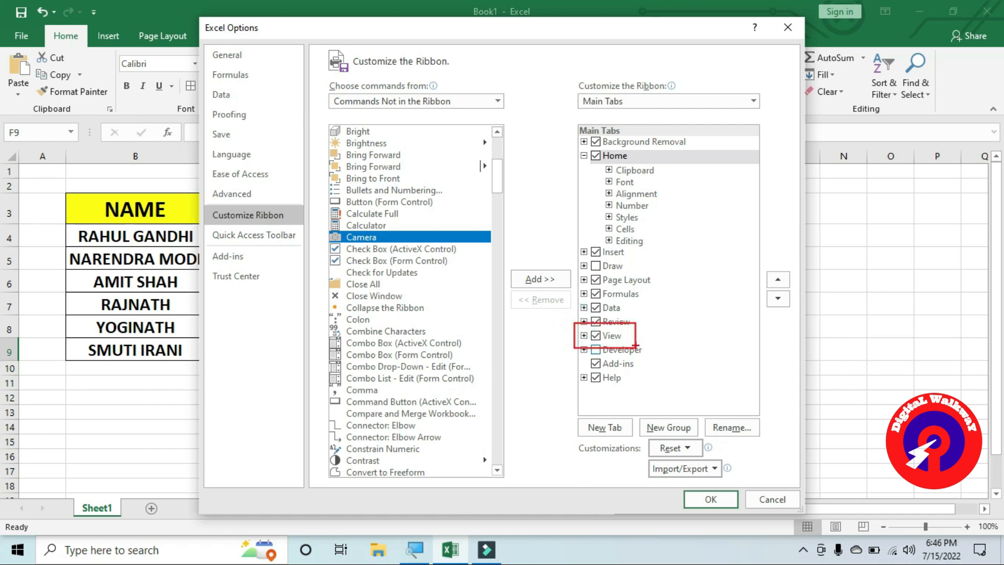
pyautogui.press('Escape')
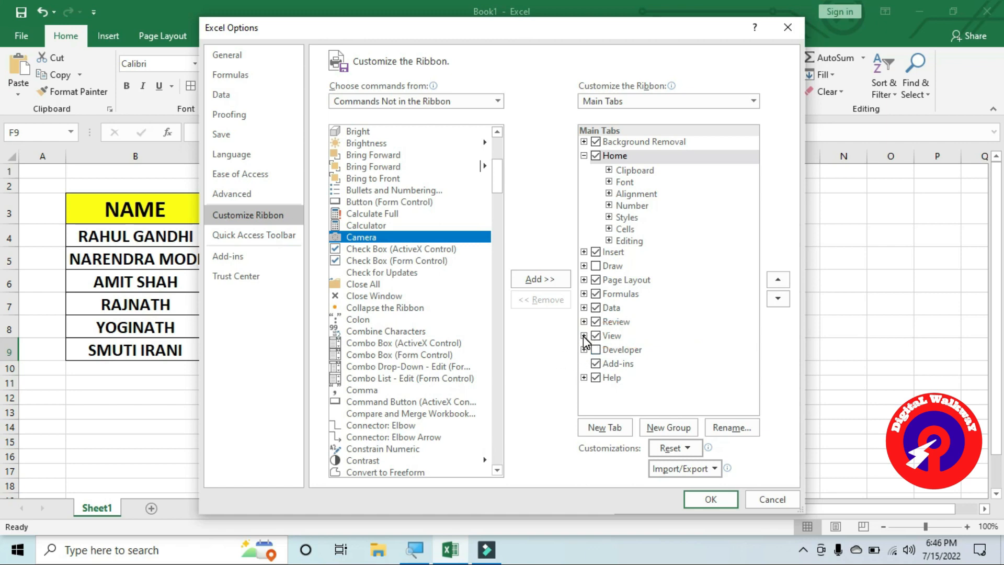
pyautogui.click(584, 335)
pyautogui.scroll(-1, 654, 372)
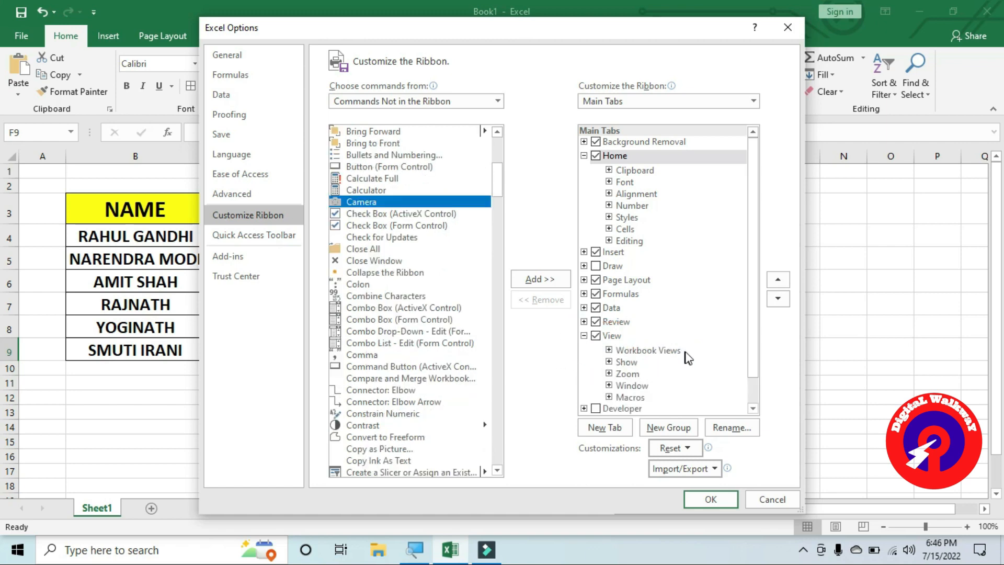
pyautogui.moveTo(754, 343); pyautogui.dragTo(755, 363)
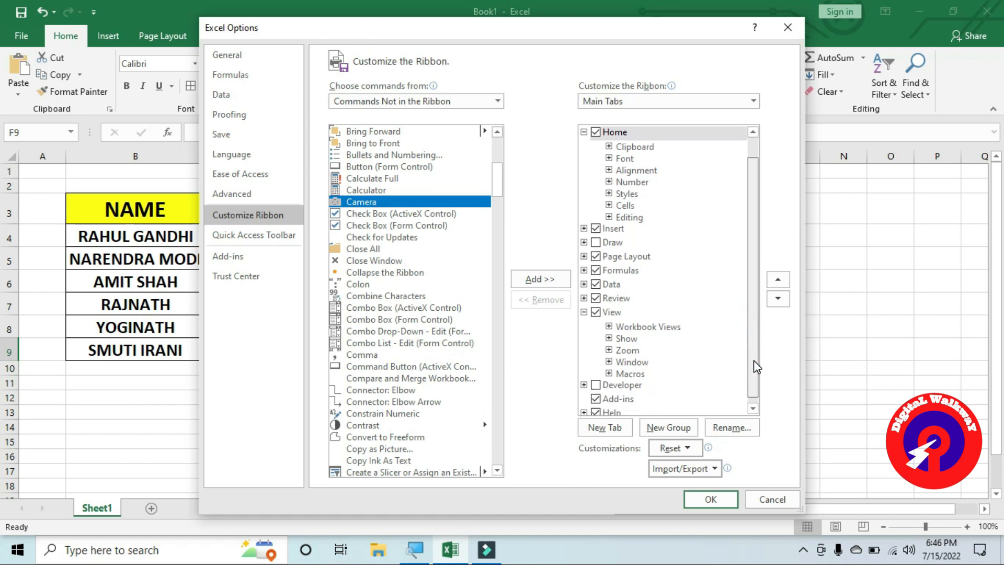
pyautogui.click(630, 374)
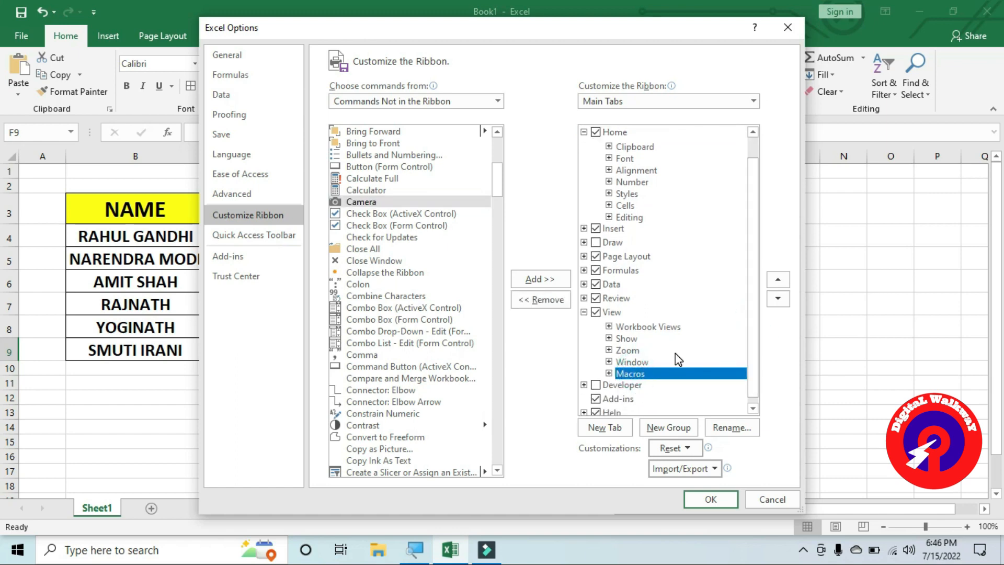
pyautogui.scroll(-1, 675, 353)
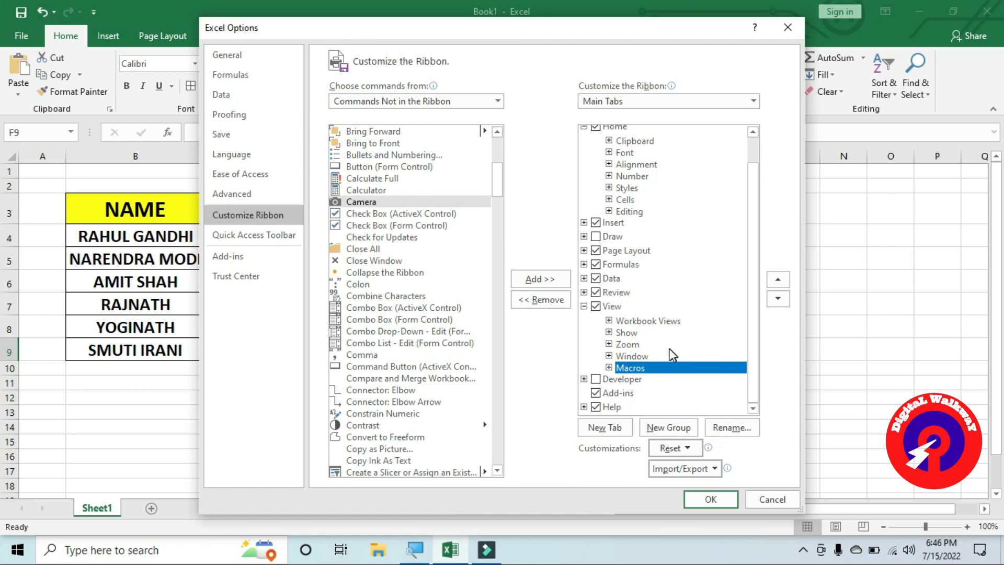
pyautogui.click(681, 432)
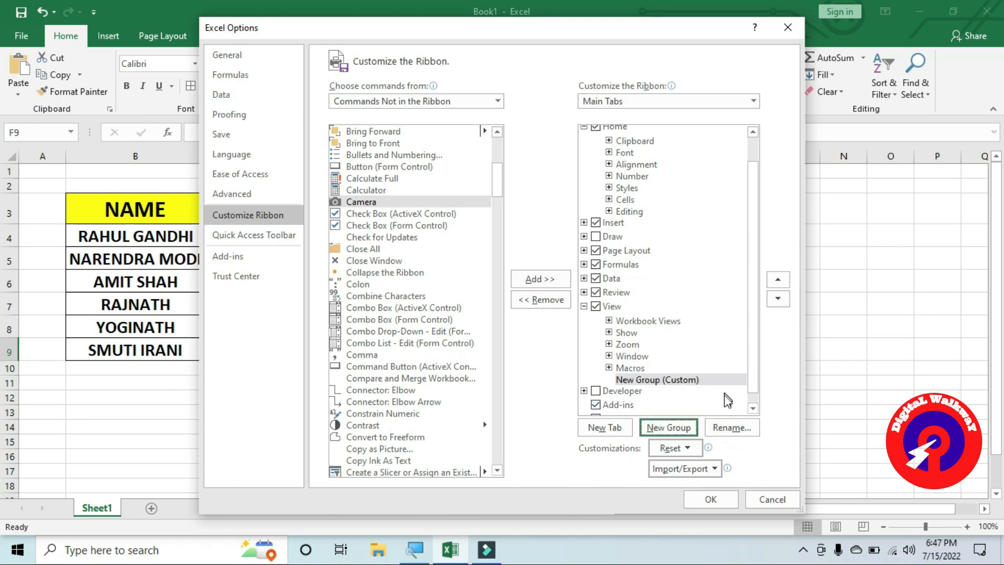
# Rename the new custom group as camera.
pyautogui.click(730, 427)
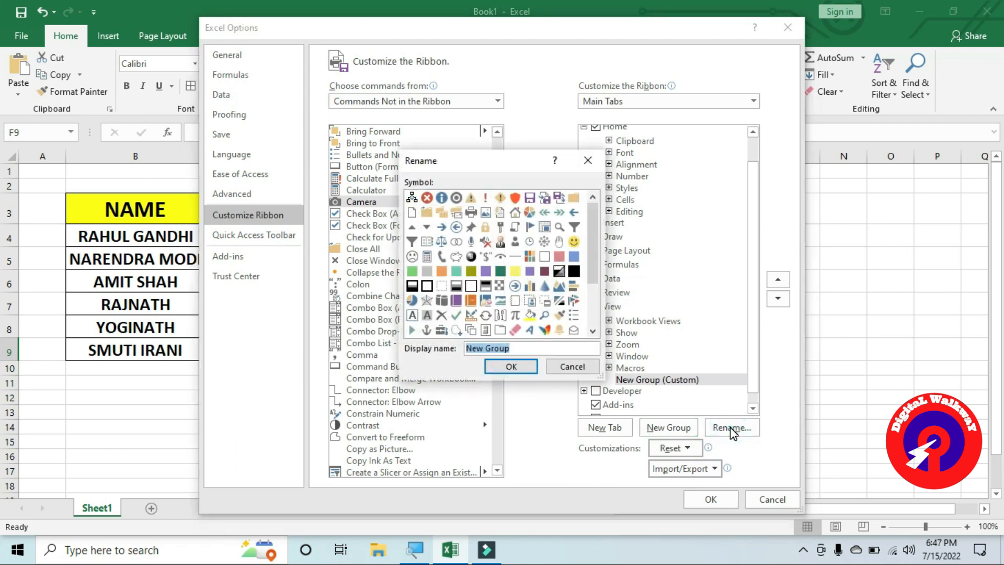
pyautogui.write('camera')
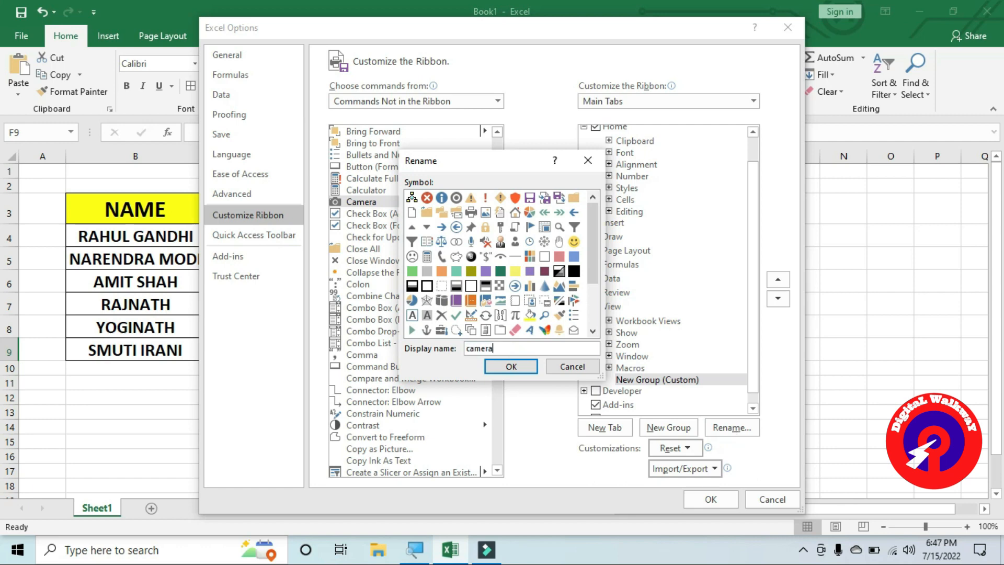
pyautogui.click(523, 372)
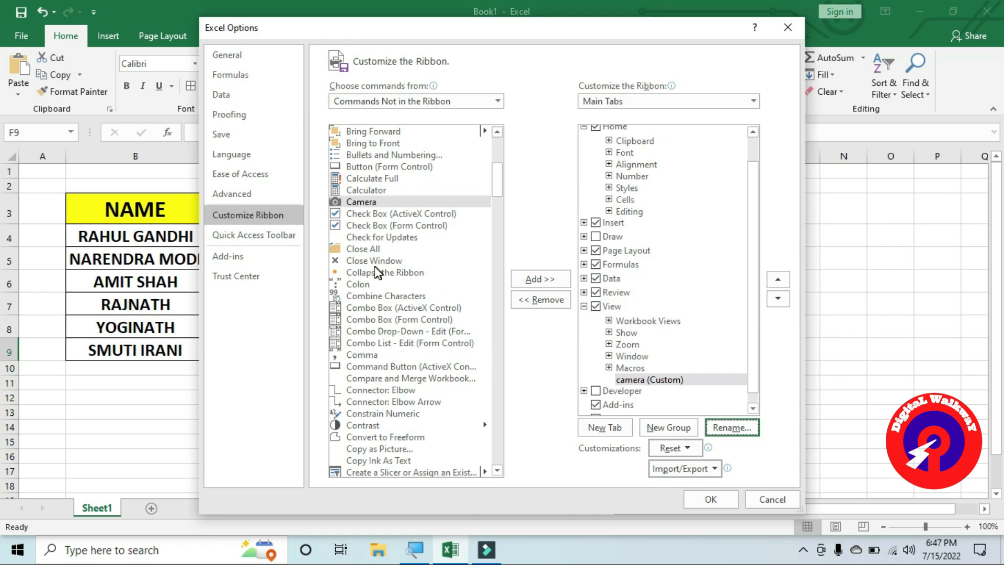
# Add the Camera command to the custom camera group and apply the ribbon customization.
pyautogui.click(386, 204)
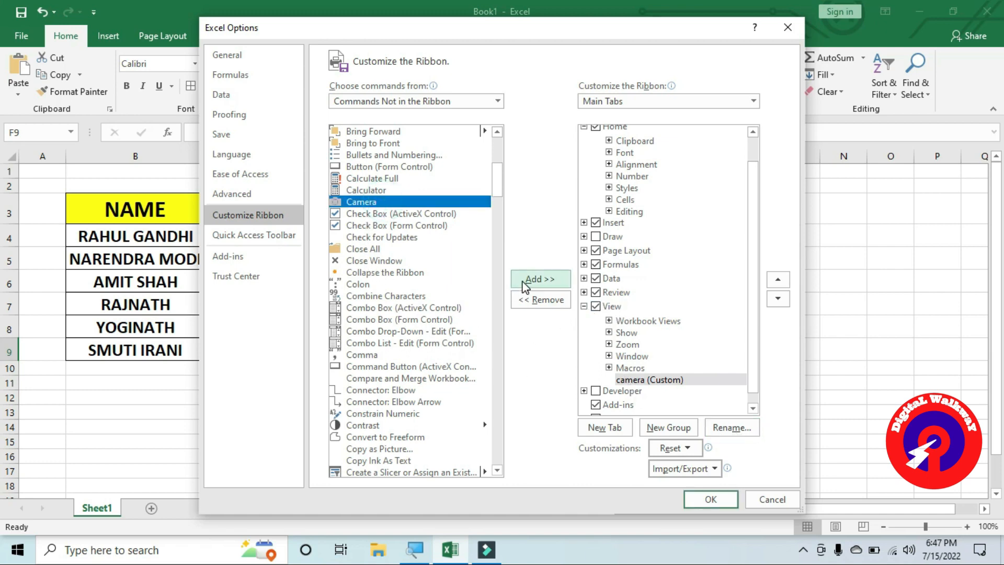
pyautogui.click(538, 280)
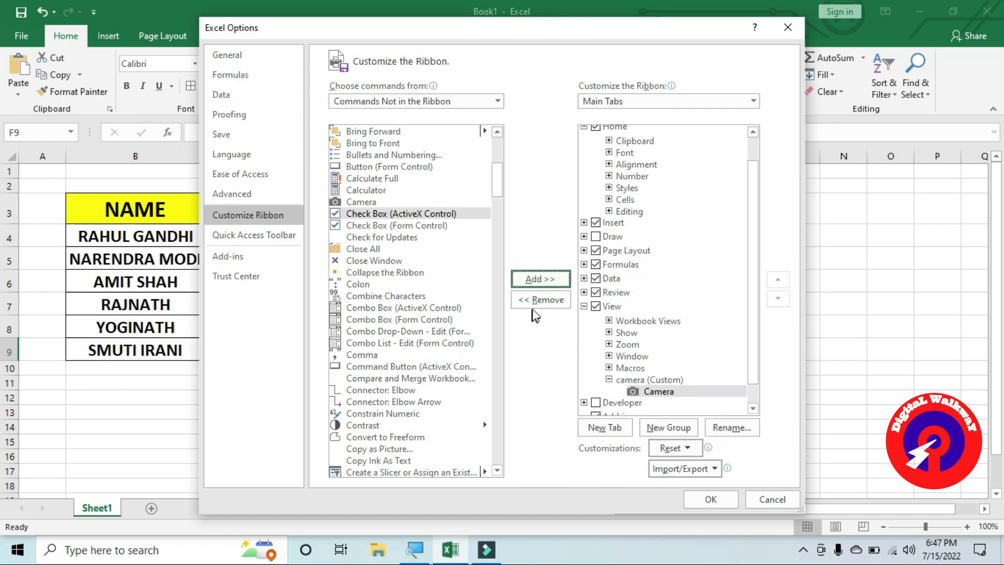
pyautogui.click(710, 499)
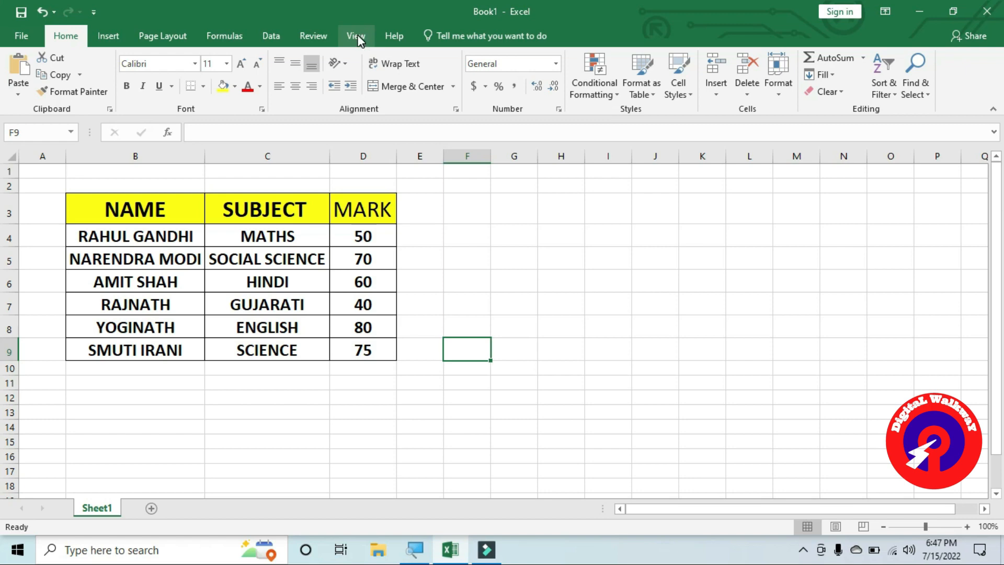
pyautogui.hotkey('ctrl', 'shift', '+')
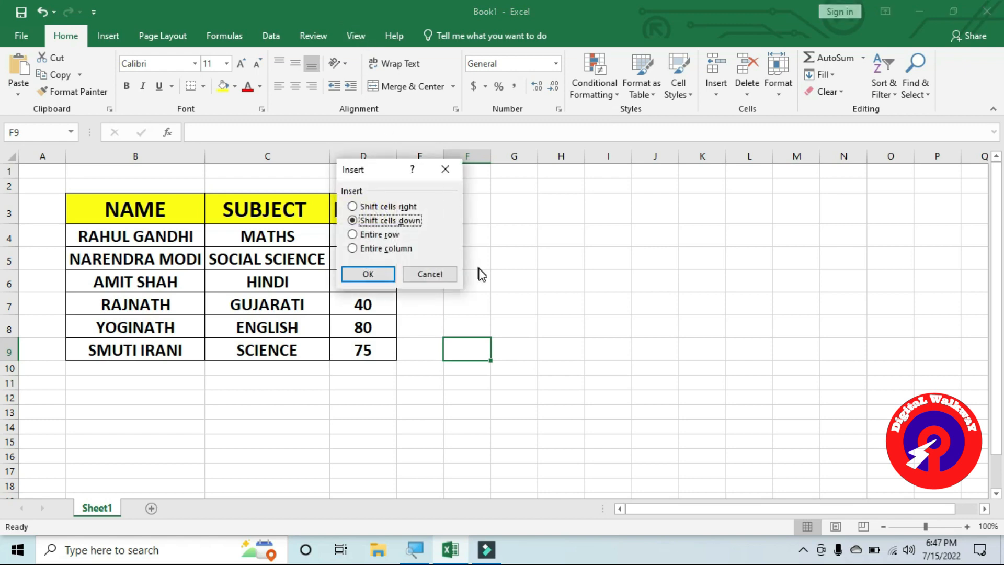
pyautogui.click(440, 274)
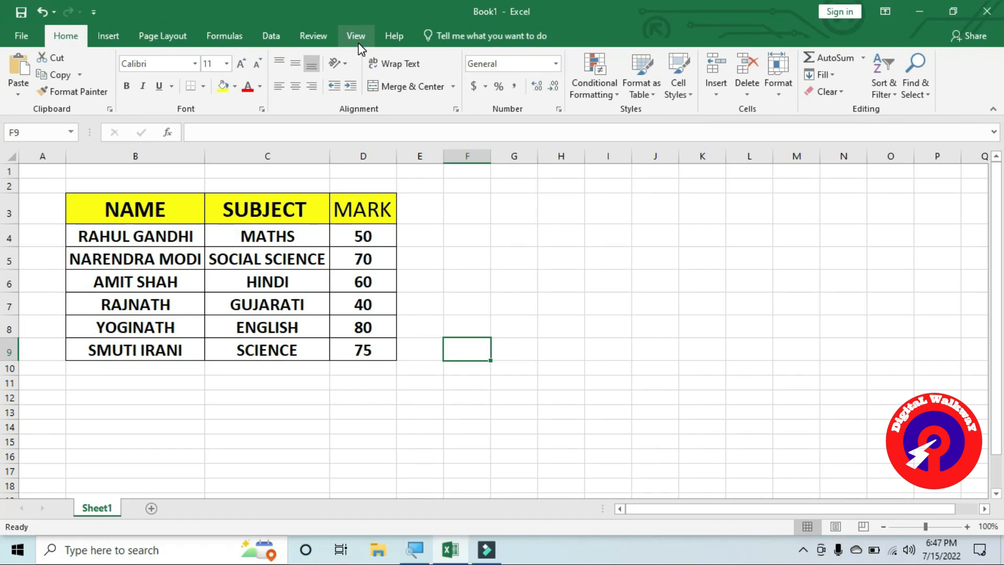
# Check the Camera command in the View ribbon's new camera group.
pyautogui.click(357, 40)
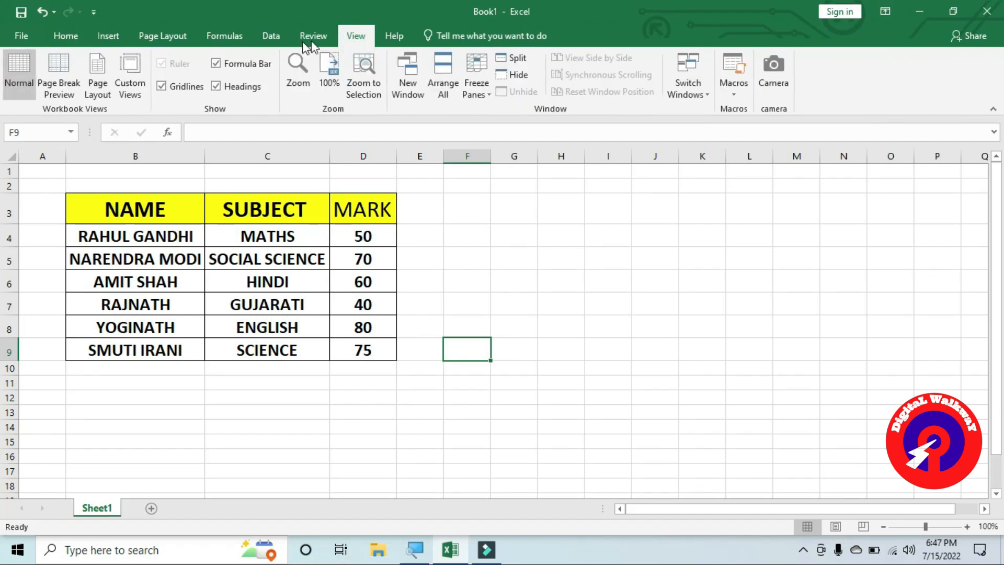
pyautogui.click(773, 80)
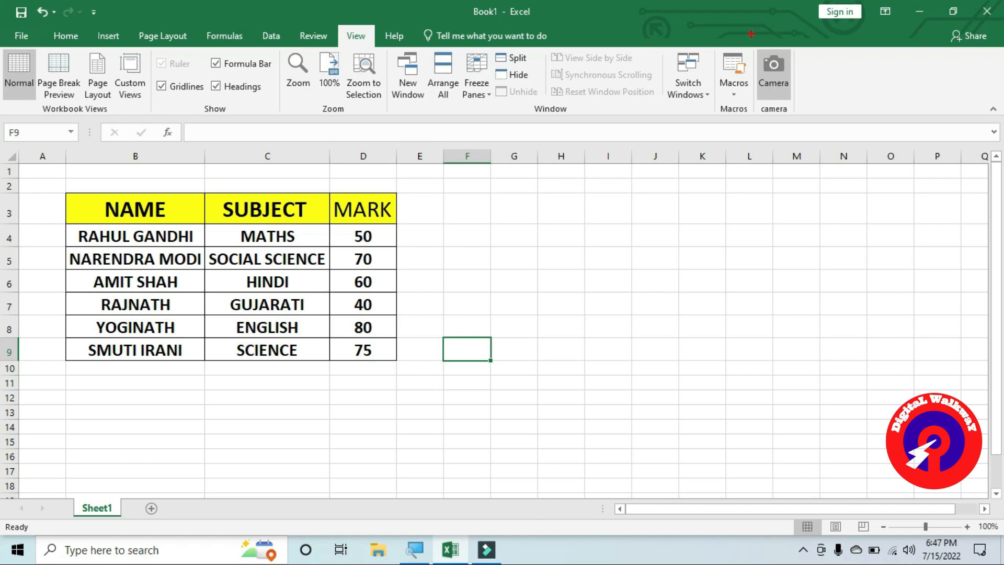
pyautogui.moveTo(745, 32); pyautogui.dragTo(760, 141)
pyautogui.press('Escape')
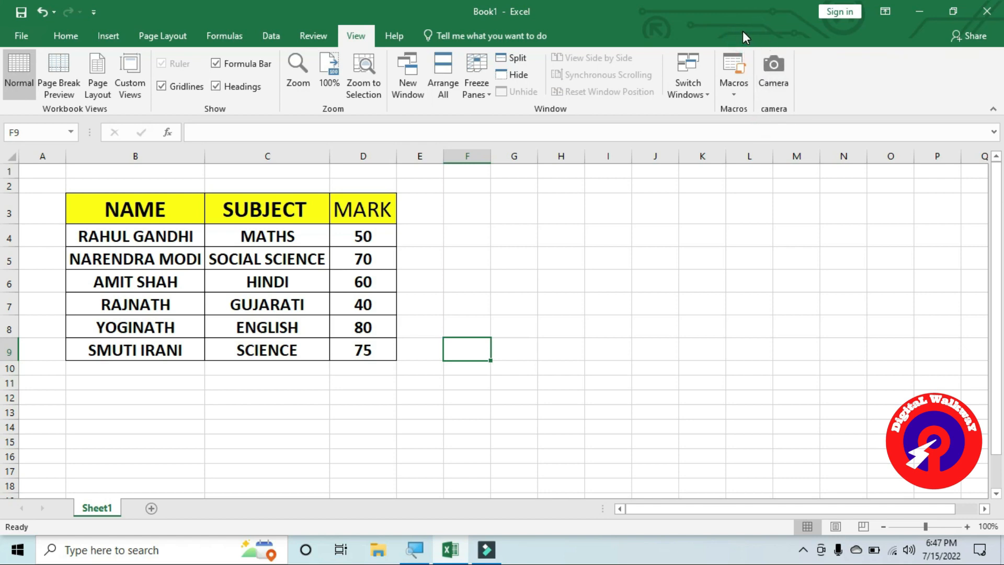
pyautogui.hotkey('ctrl', '2')
pyautogui.click(503, 332)
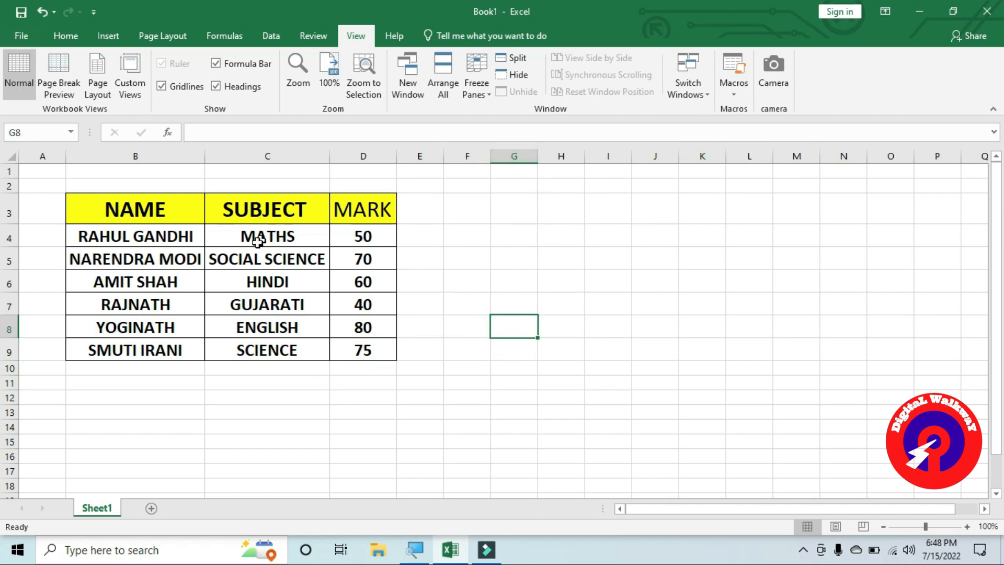
pyautogui.click(460, 207)
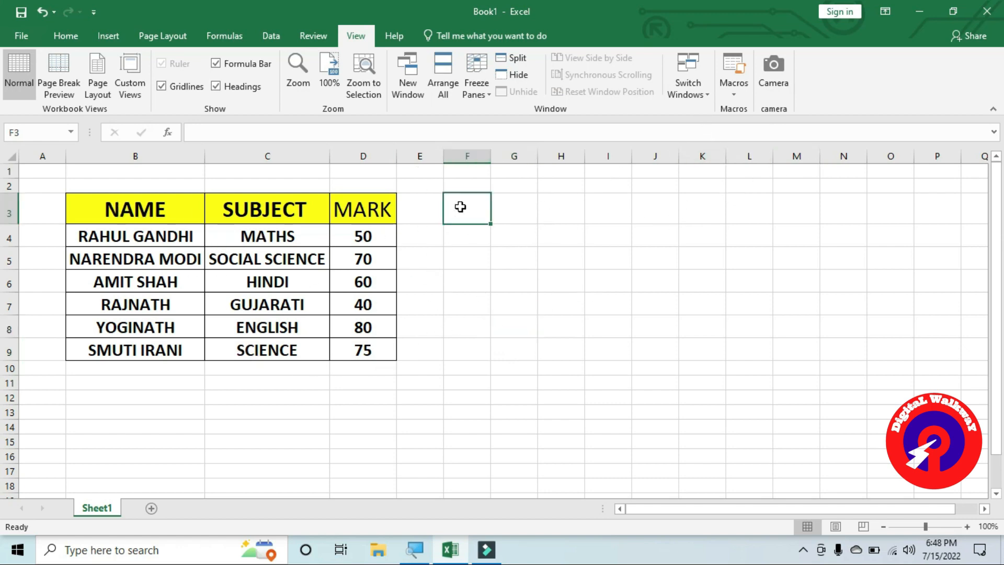
pyautogui.moveTo(460, 206); pyautogui.dragTo(641, 311)
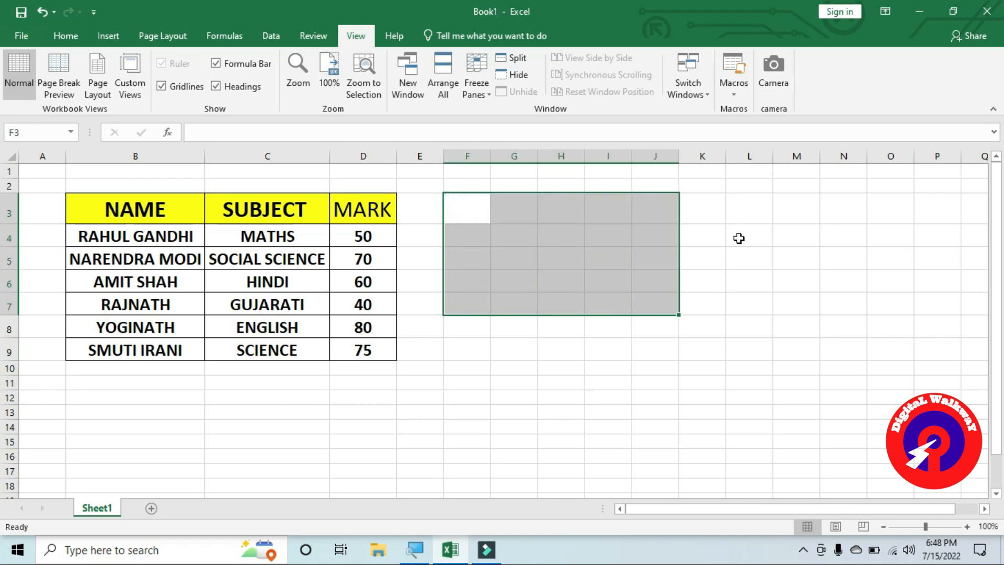
pyautogui.moveTo(737, 238); pyautogui.dragTo(585, 333)
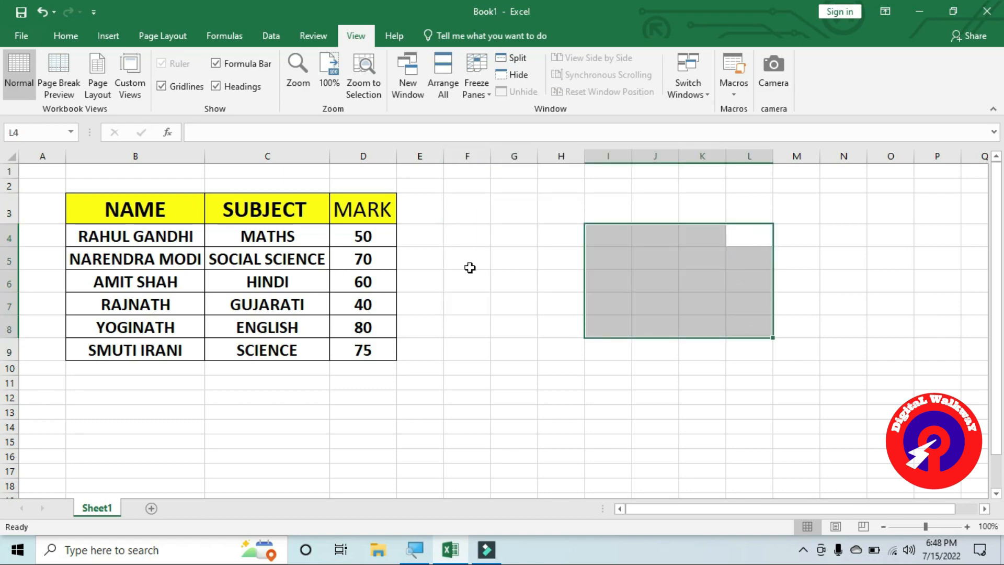
pyautogui.click(471, 340)
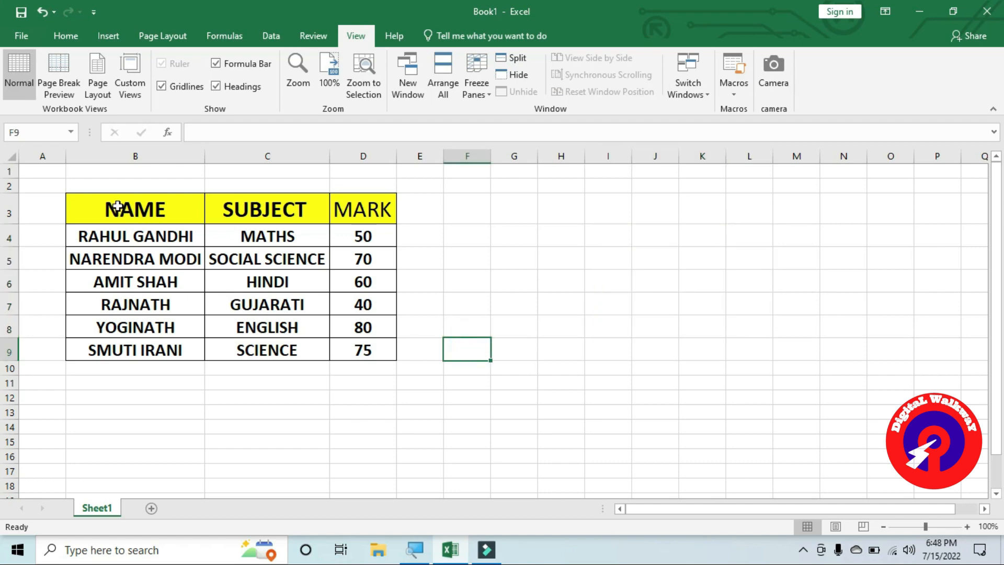
# Capture the marks table B3:D9 with the Camera command and place the linked picture beside it, starting at column G, row 3.
pyautogui.moveTo(117, 207); pyautogui.dragTo(363, 350)
pyautogui.click(779, 83)
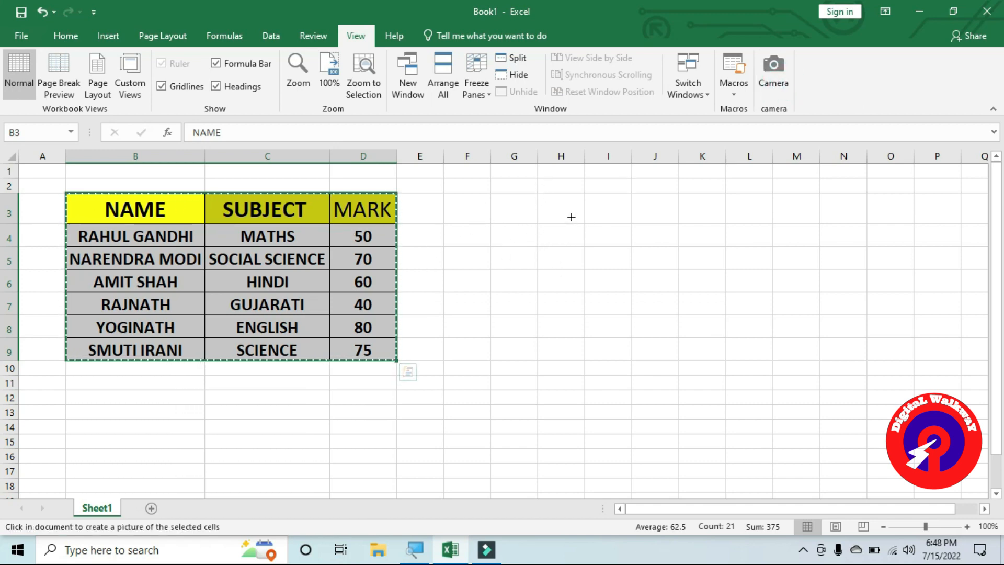
pyautogui.click(565, 210)
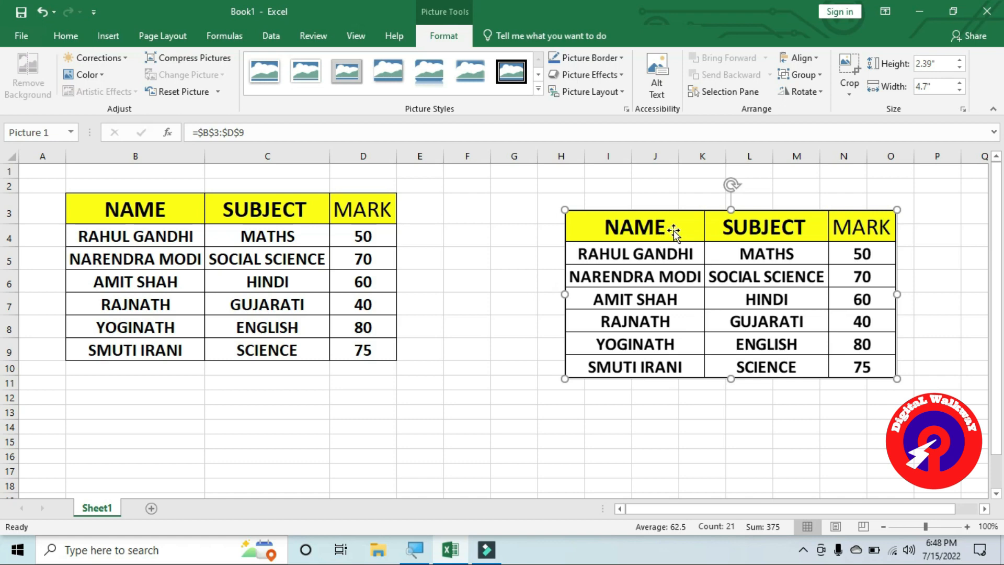
pyautogui.moveTo(688, 230); pyautogui.dragTo(630, 227)
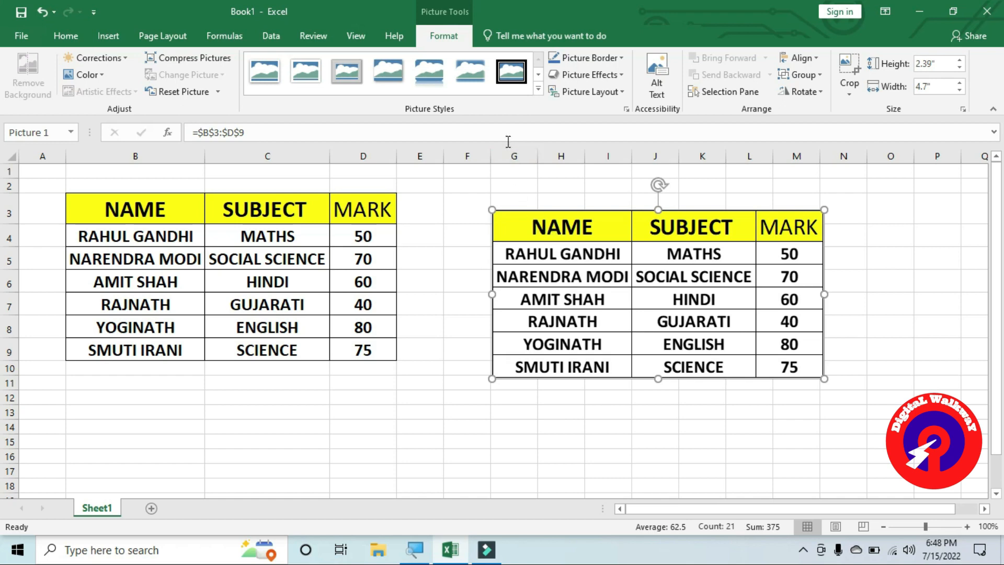
# Try the double black frame and black oval styles on the table picture, settling on a rectangular black frame with a shadow.
pyautogui.click(509, 74)
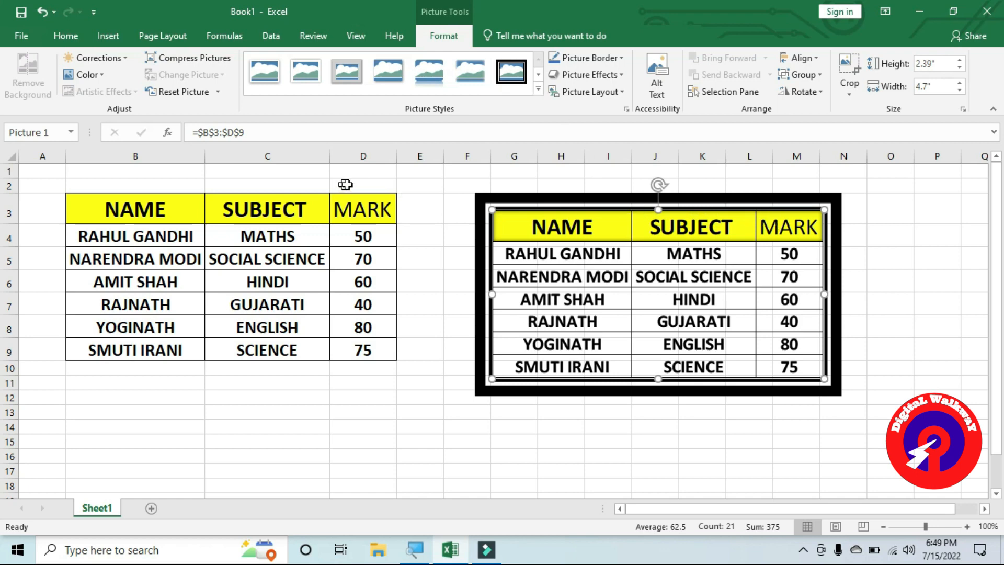
pyautogui.click(537, 92)
pyautogui.click(350, 120)
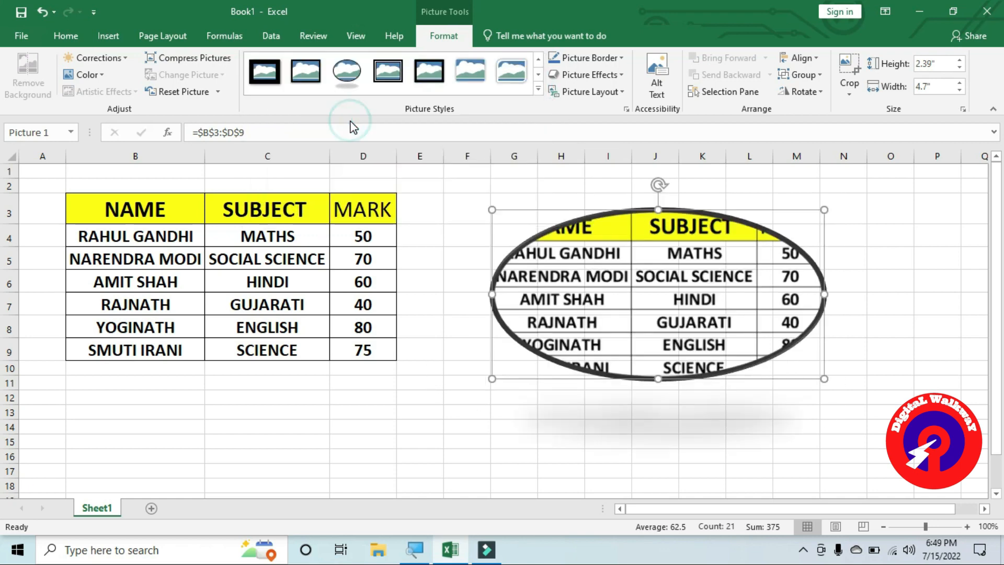
pyautogui.click(320, 90)
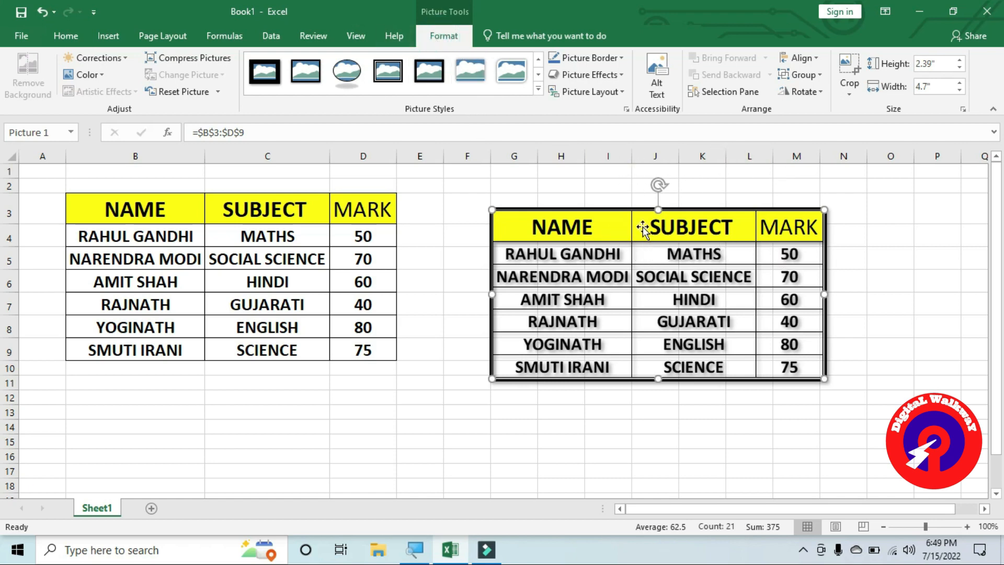
# Reposition the framed table picture so it spans columns G to M, with its upper edge in row 3.
pyautogui.moveTo(642, 228); pyautogui.dragTo(669, 250)
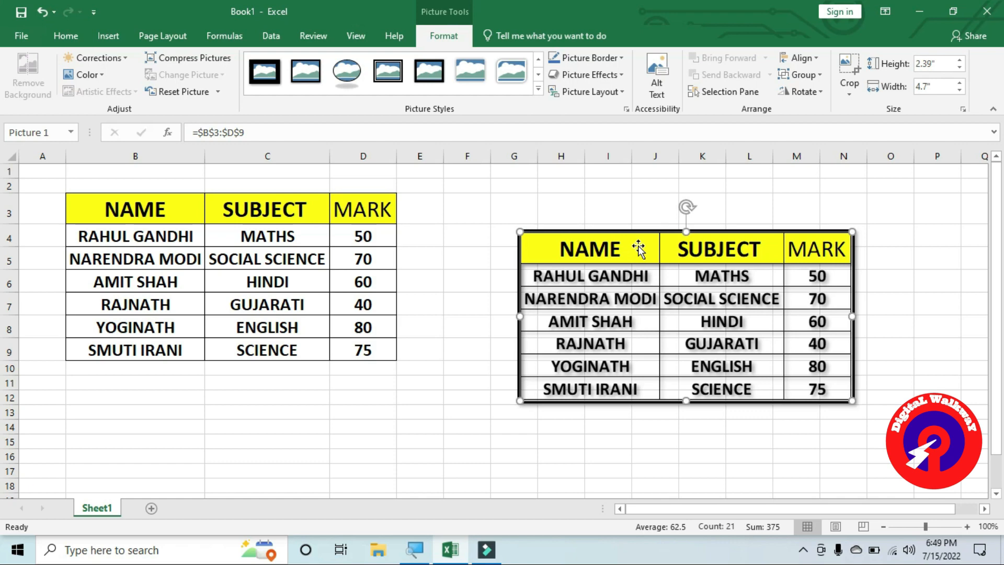
pyautogui.rightClick(640, 250)
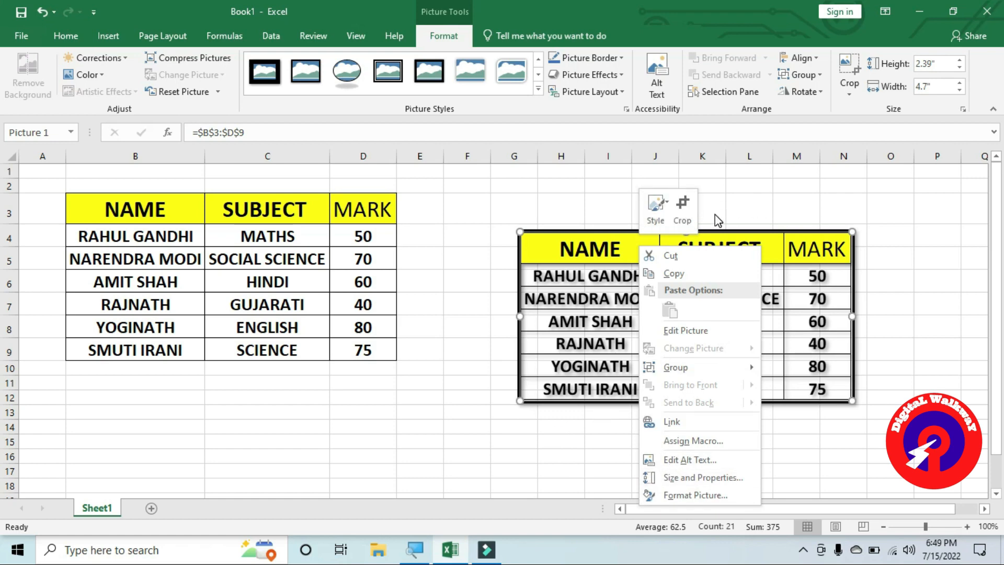
pyautogui.press('Escape')
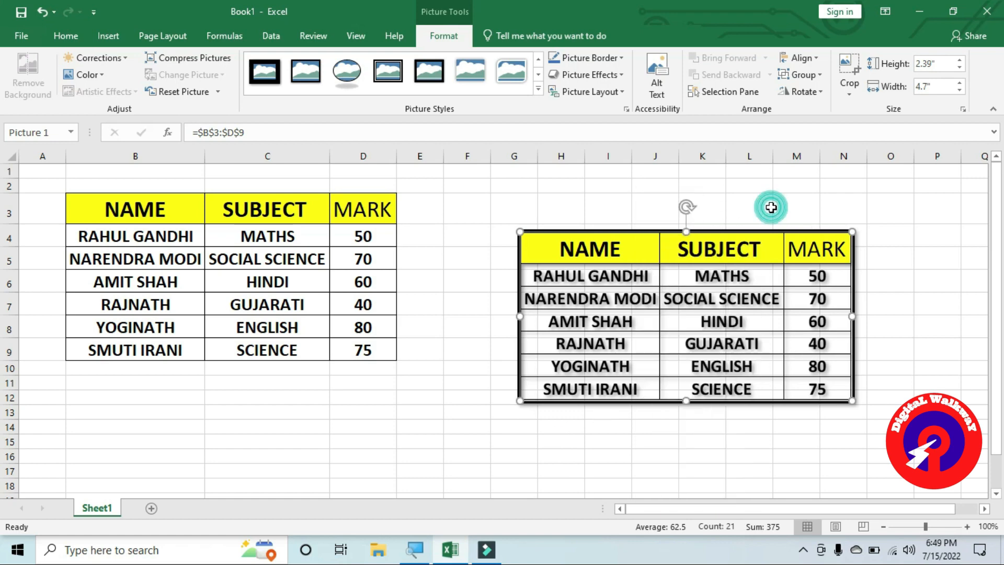
pyautogui.moveTo(642, 256); pyautogui.dragTo(608, 225)
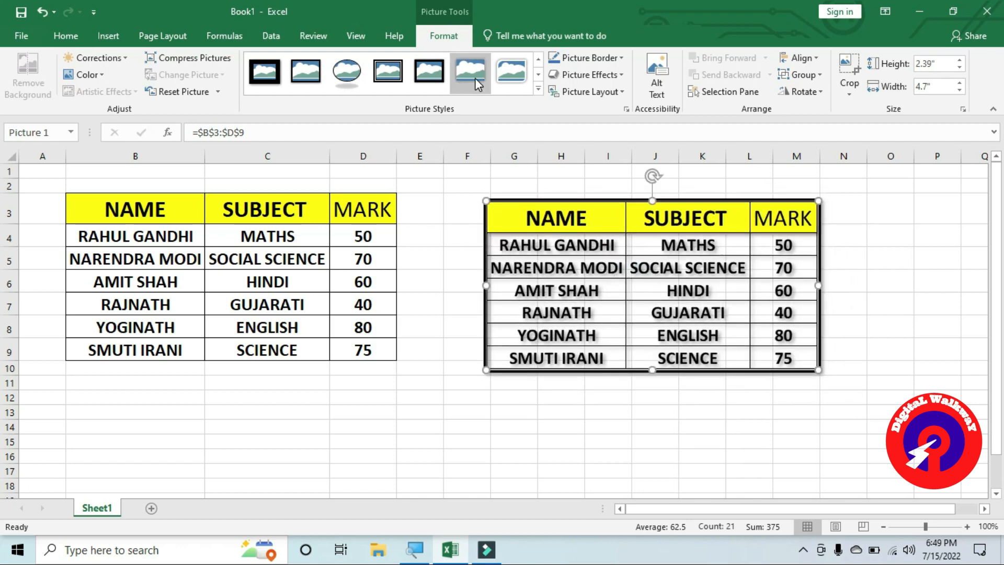
pyautogui.moveTo(644, 282)
pyautogui.mouseDown()
pyautogui.moveTo(639, 320)
pyautogui.moveTo(695, 287)
pyautogui.moveTo(655, 293)
pyautogui.mouseUp()
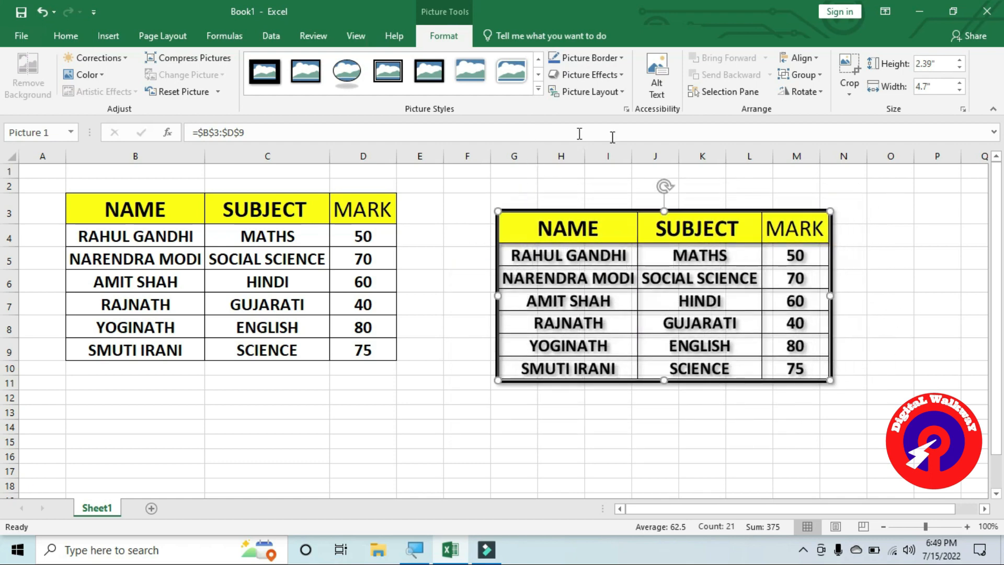
# Capture B3:D5 with the Camera command and position the linked picture below the marks table, starting at column B, row 14.
pyautogui.click(356, 35)
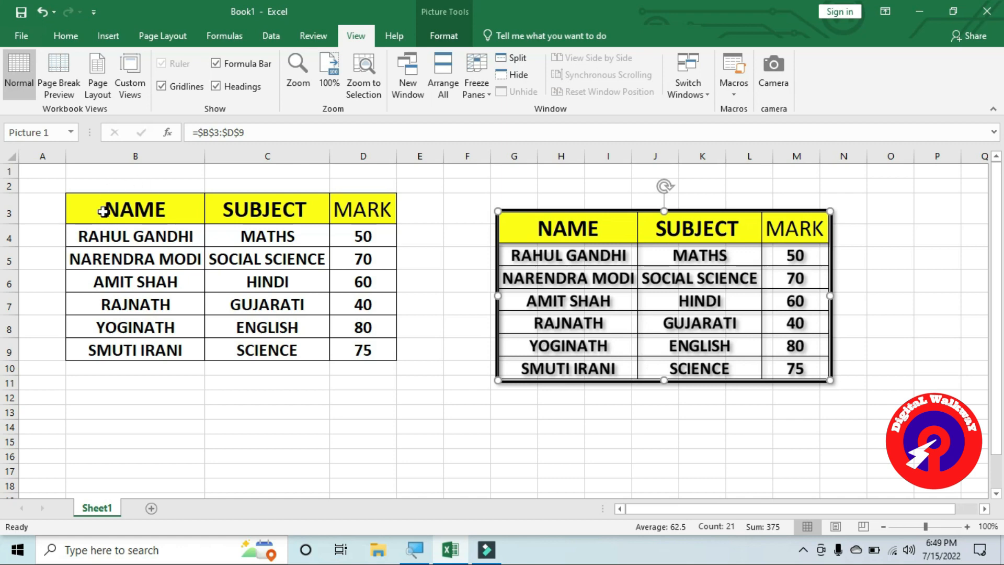
pyautogui.moveTo(103, 211); pyautogui.dragTo(340, 209)
pyautogui.moveTo(71, 206); pyautogui.dragTo(372, 265)
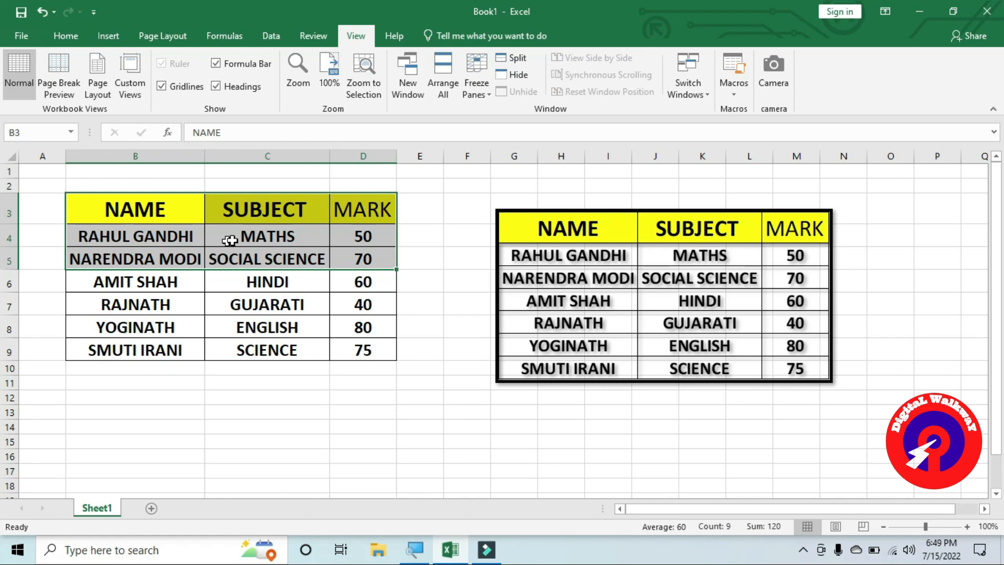
pyautogui.click(770, 83)
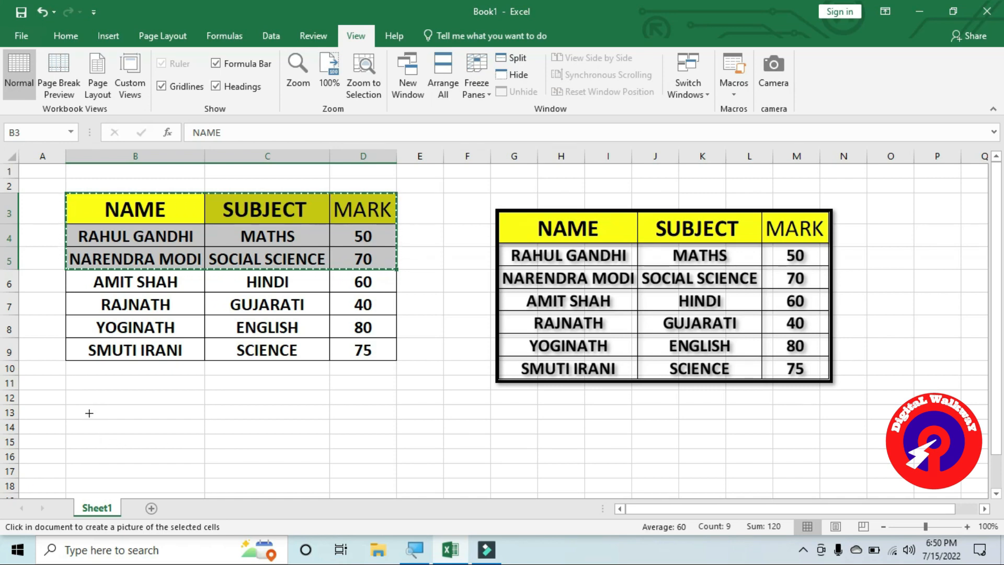
pyautogui.click(89, 413)
pyautogui.scroll(-1, 407, 442)
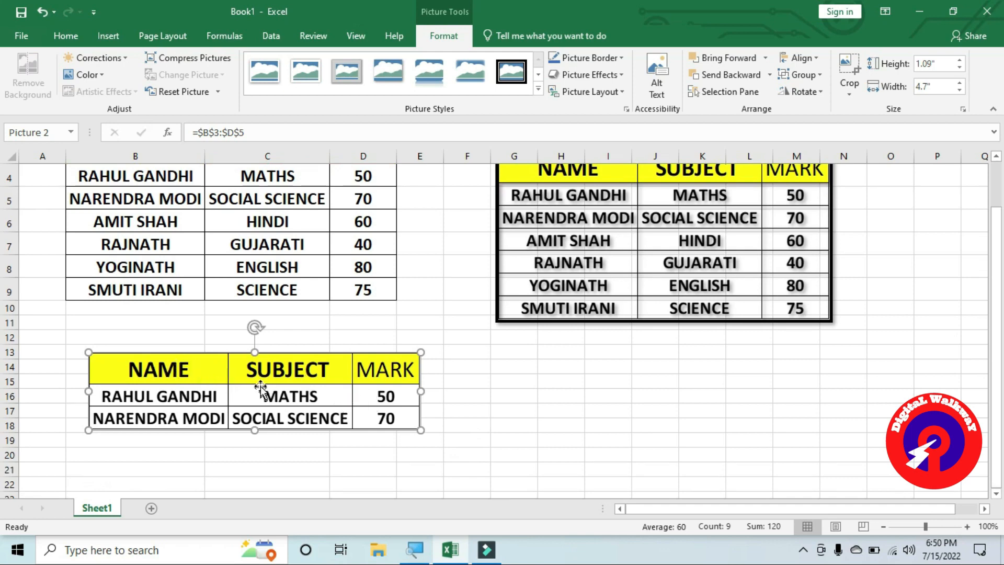
pyautogui.moveTo(260, 388); pyautogui.dragTo(142, 397)
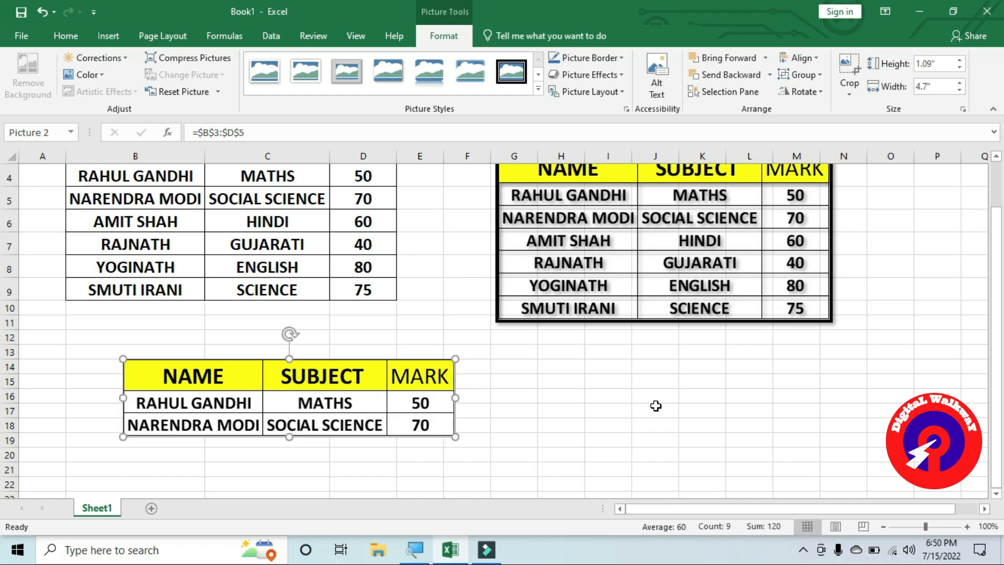
pyautogui.scroll(1, 655, 406)
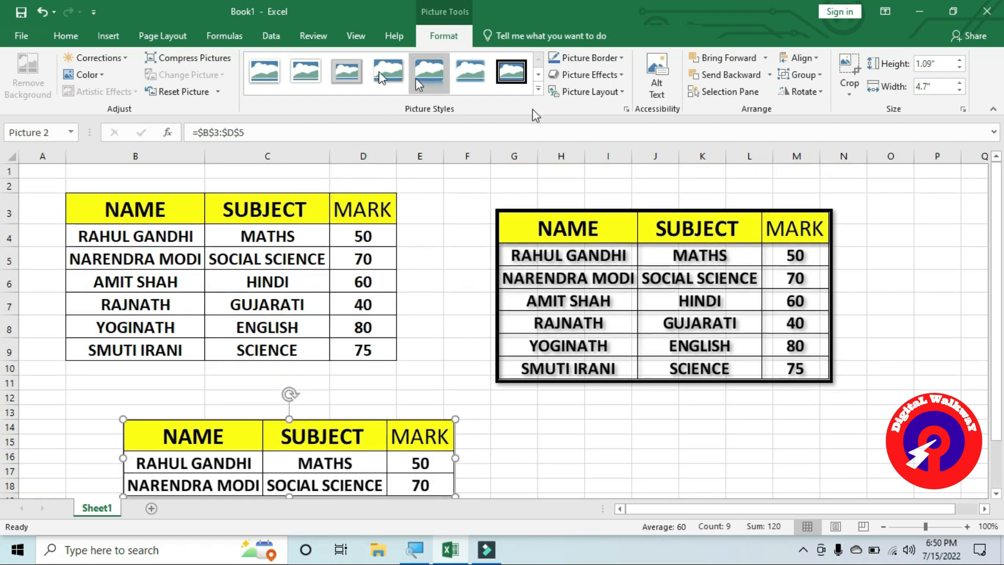
pyautogui.click(356, 36)
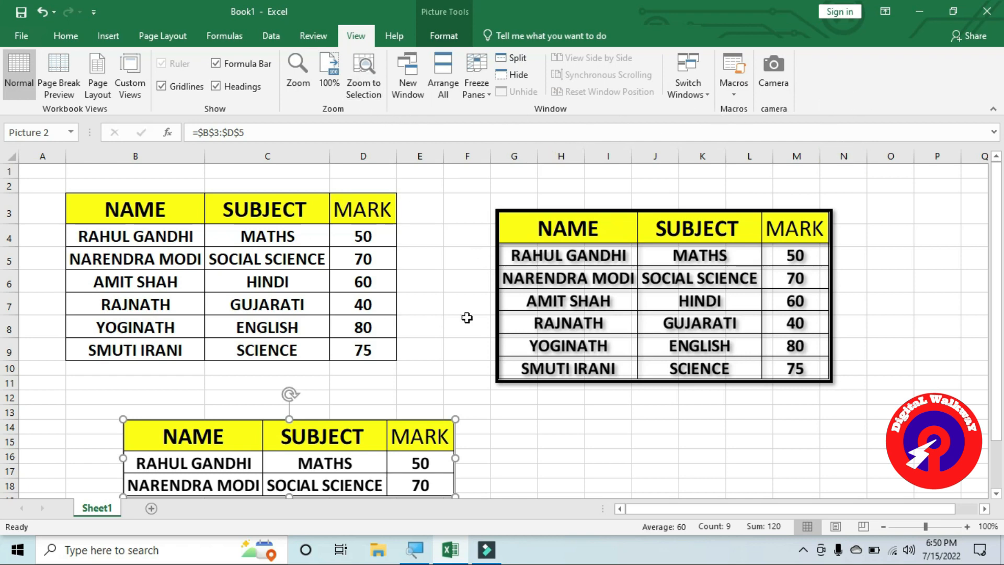
pyautogui.scroll(-1, 544, 332)
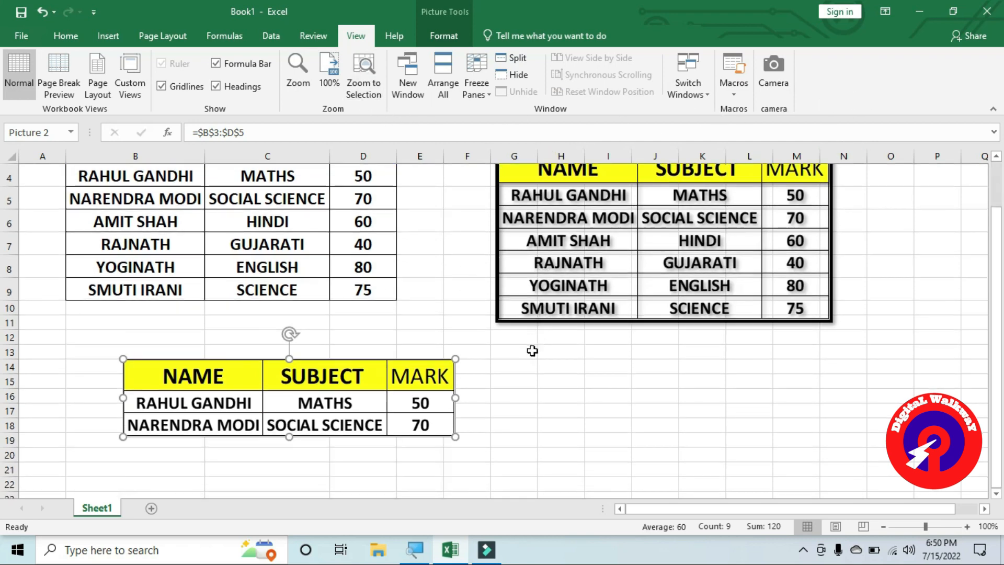
pyautogui.scroll(1, 533, 351)
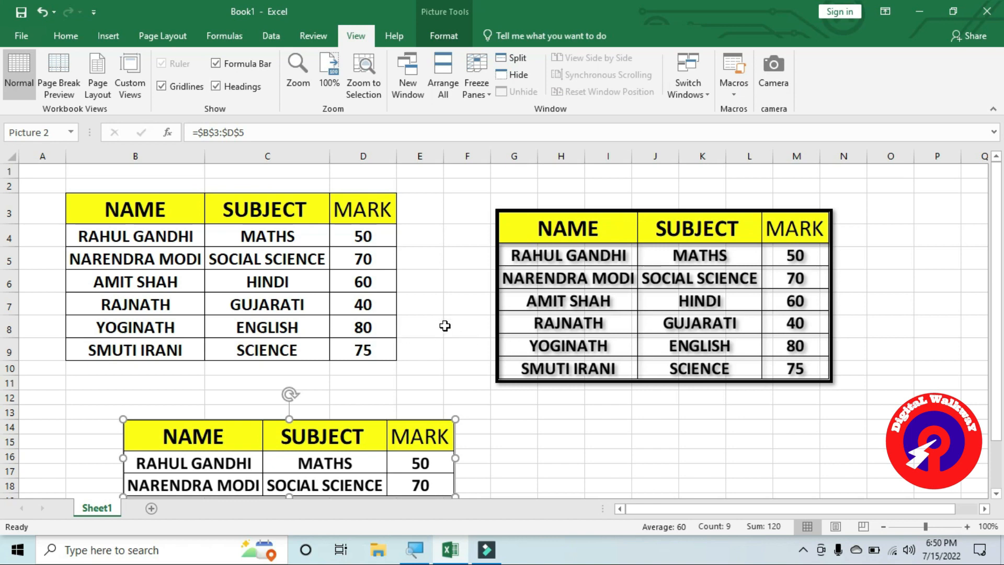
pyautogui.scroll(-1, 444, 325)
pyautogui.scroll(1, 445, 326)
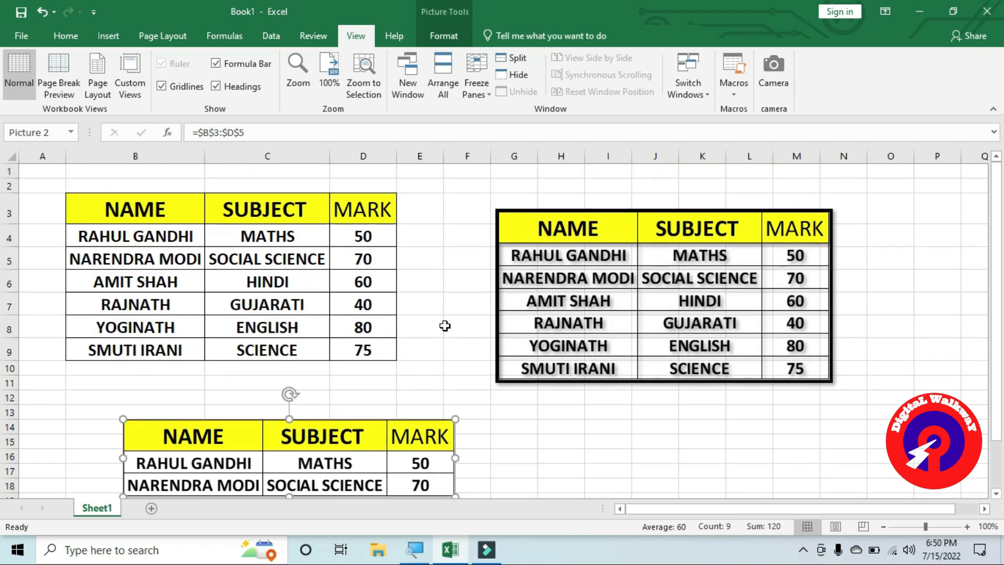